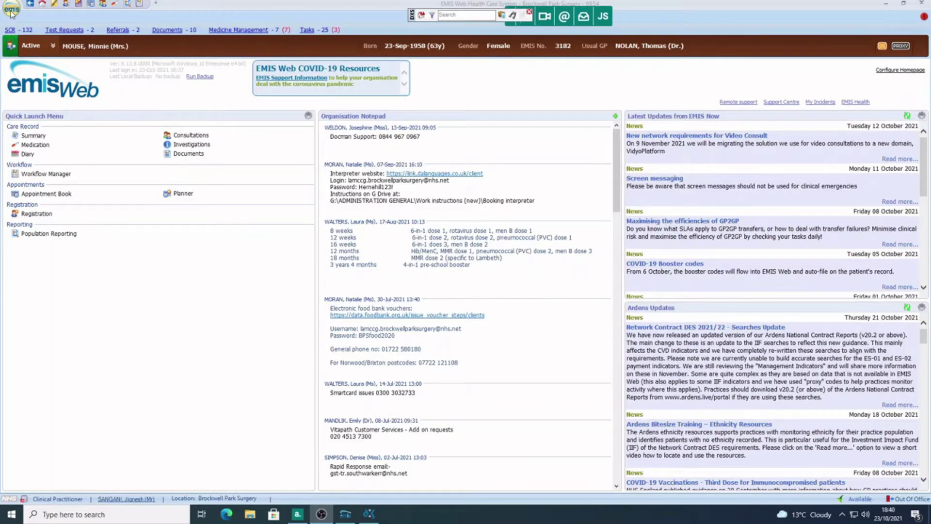
Step: Open the patient's Medication page and start a new entry in the Add a Drug form
{"action": "left_click", "coordinate": [10, 12]}
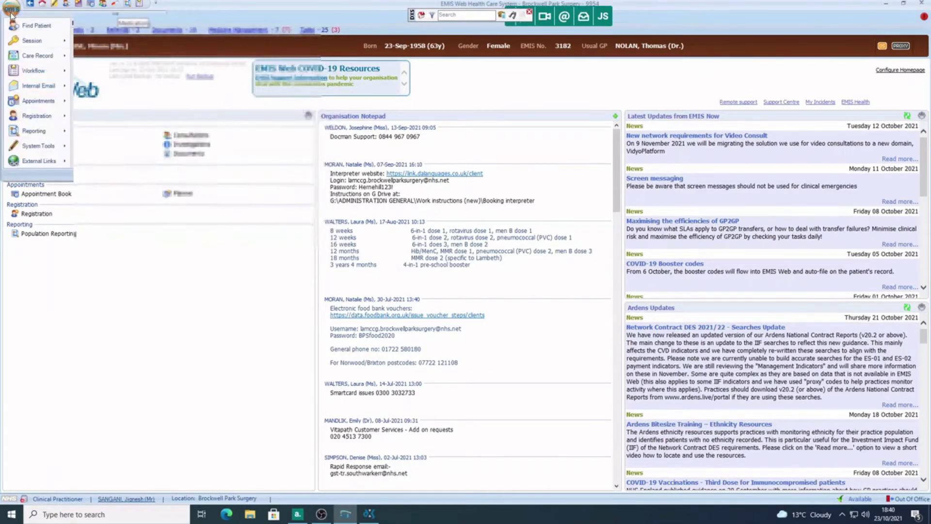
{"action": "mouse_move", "coordinate": [39, 55]}
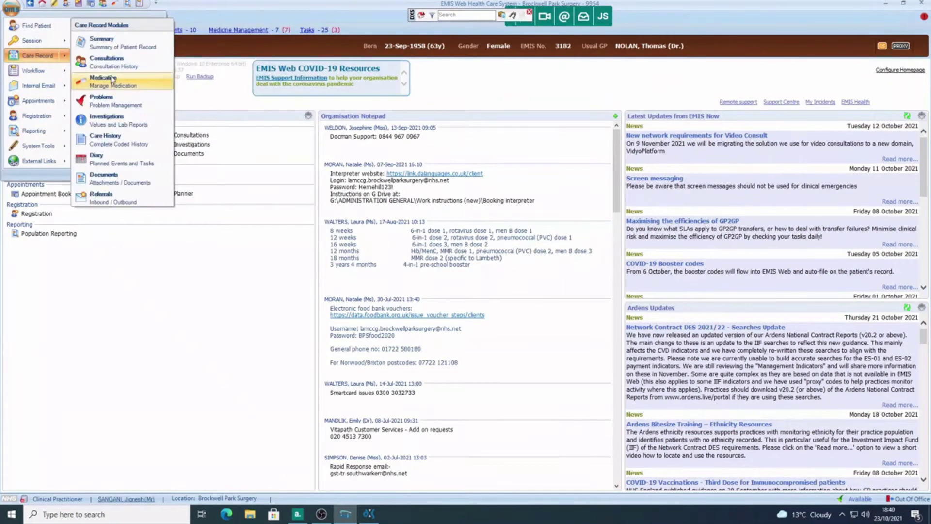
{"action": "left_click", "coordinate": [125, 86]}
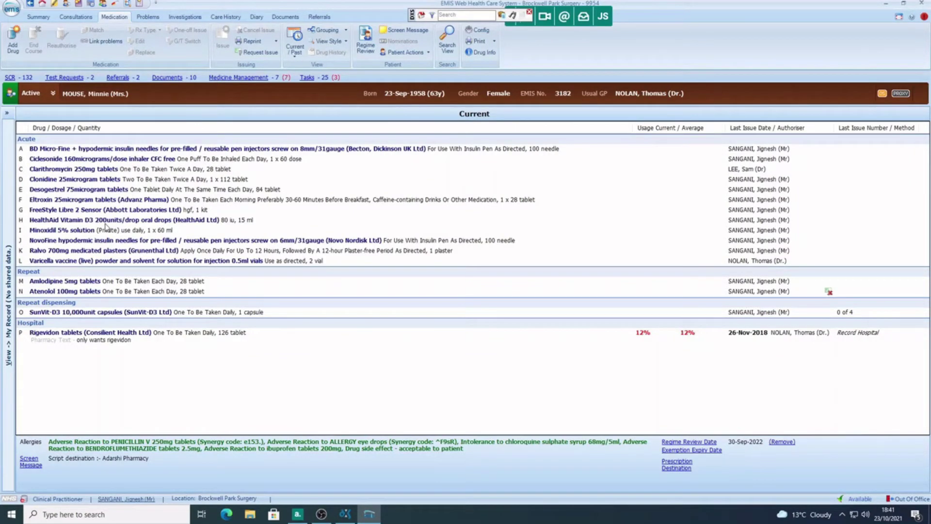
{"action": "left_click", "coordinate": [13, 49]}
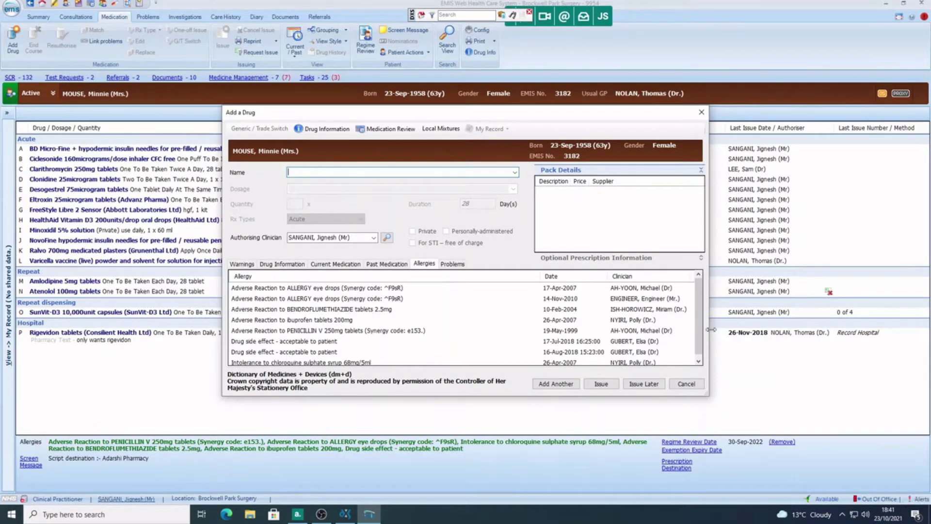
{"action": "scroll", "coordinate": [702, 353], "scroll_direction": "down", "scroll_amount": 1}
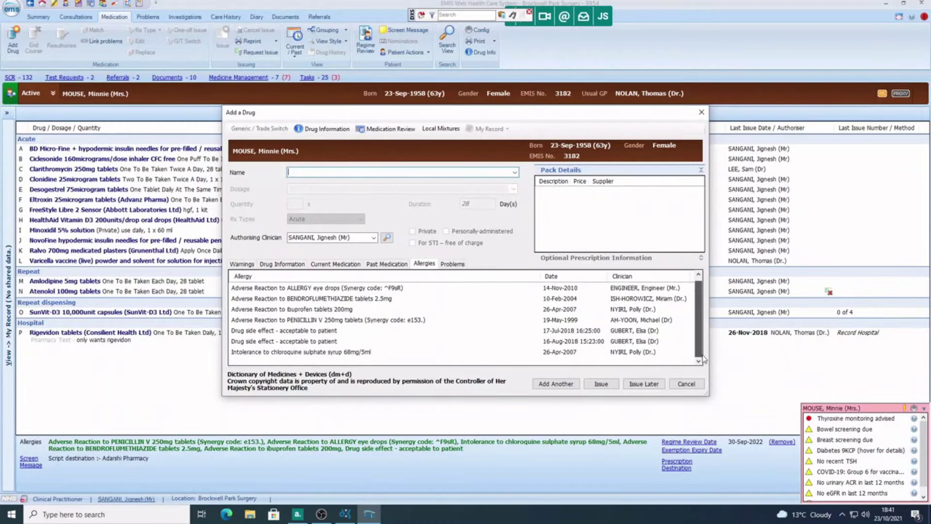
{"action": "scroll", "coordinate": [703, 359], "scroll_direction": "up", "scroll_amount": 1}
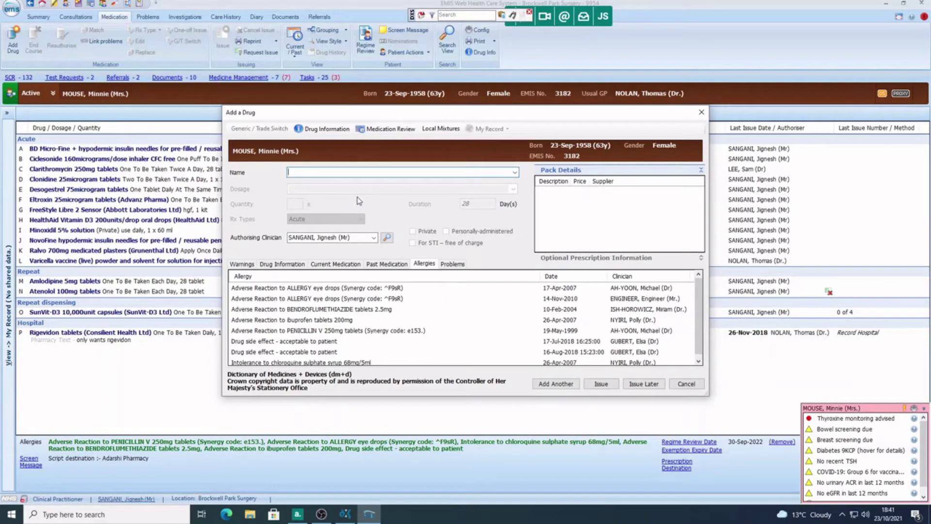
{"action": "type", "text": "bendrofl"}
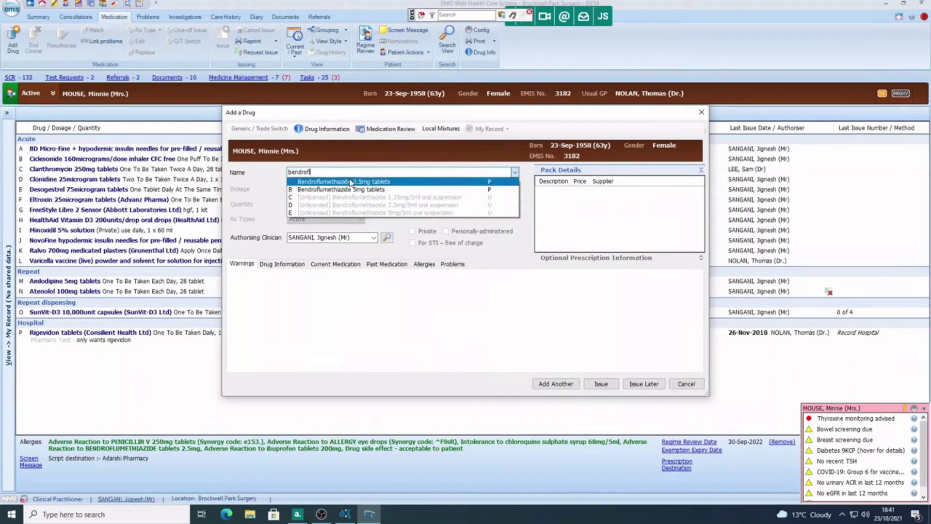
{"action": "left_click", "coordinate": [350, 182]}
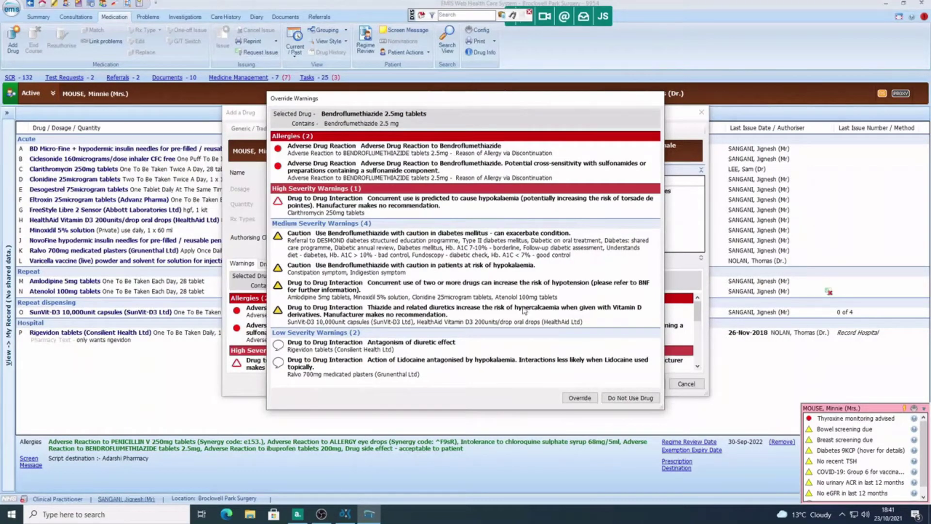
{"action": "left_click", "coordinate": [616, 398]}
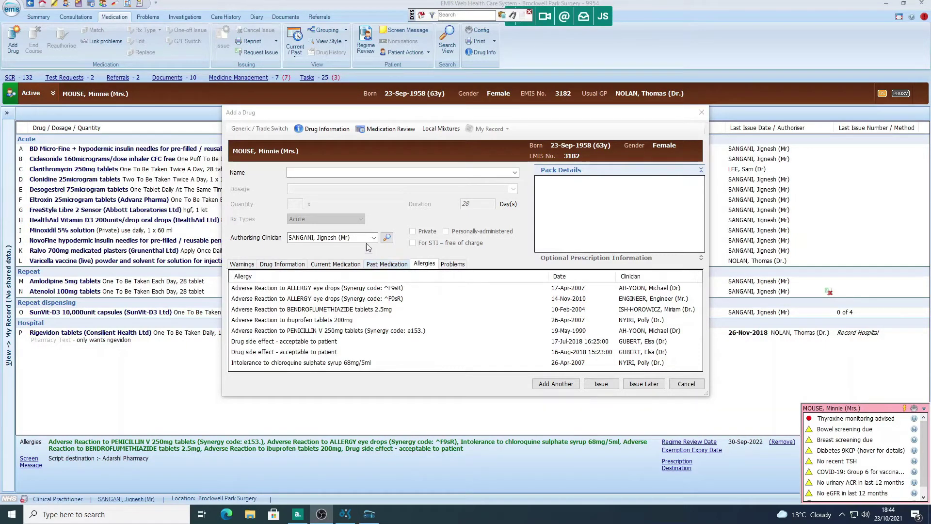
Step: Prescribe Atenolol 50mg tablets, one each day, 28 tablets, overriding warnings, and issue later
{"action": "left_click", "coordinate": [317, 173]}
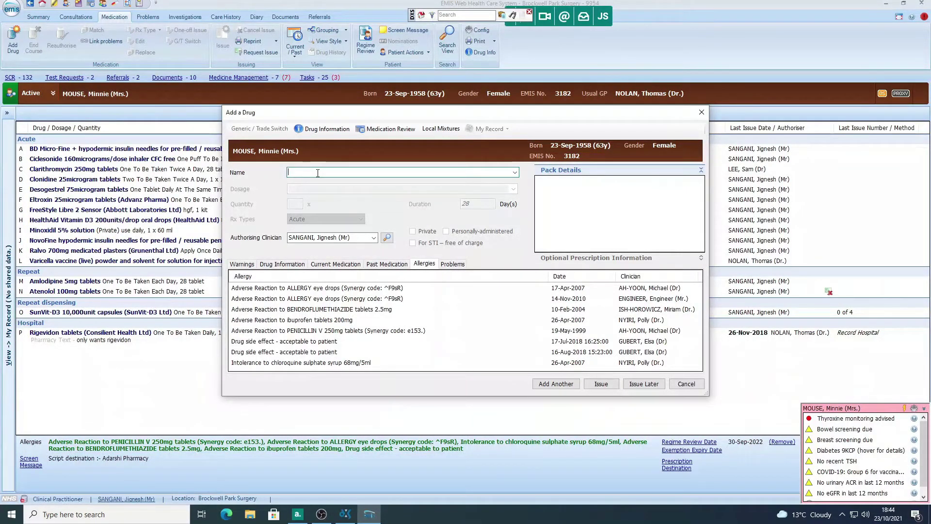
{"action": "type", "text": "ate"}
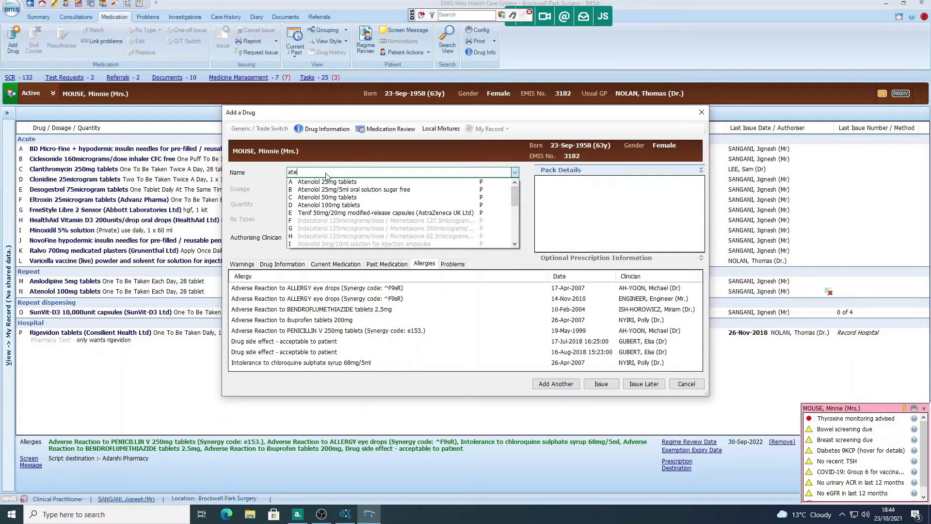
{"action": "type", "text": "50"}
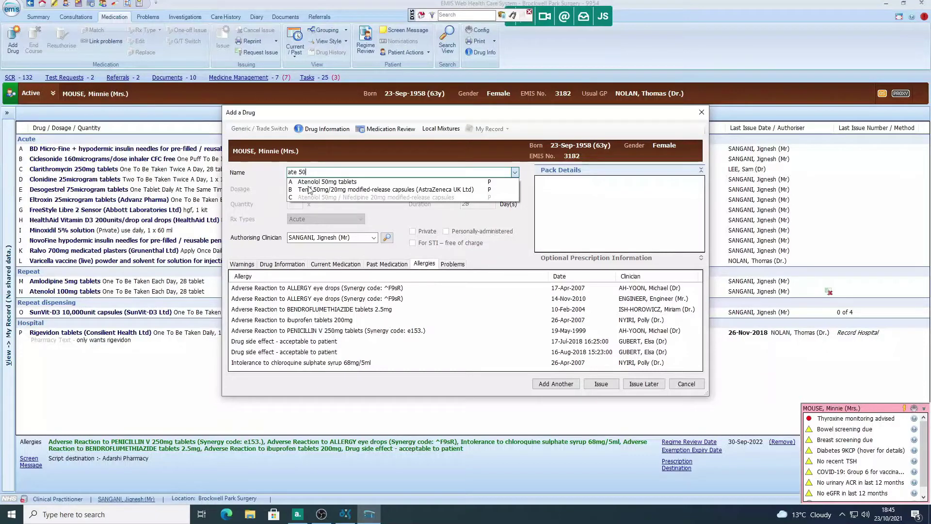
{"action": "left_click", "coordinate": [338, 183]}
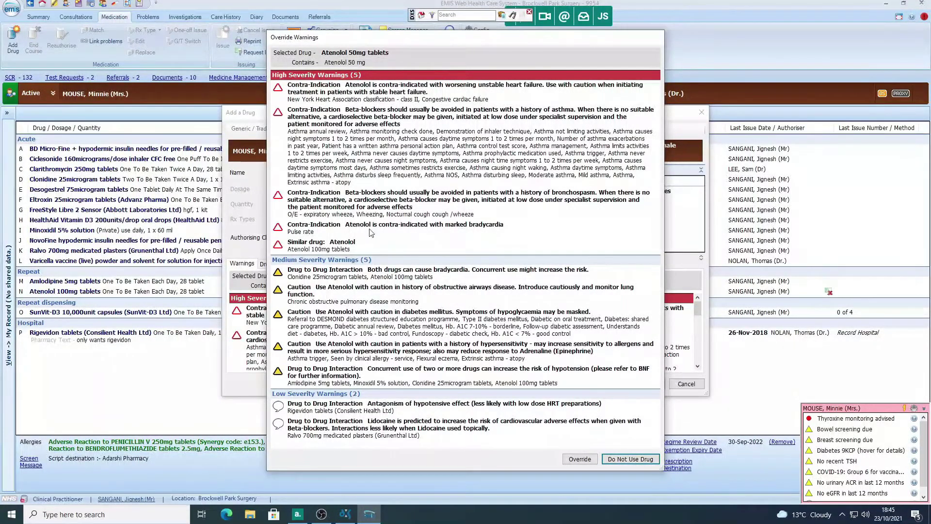
{"action": "left_click", "coordinate": [579, 459]}
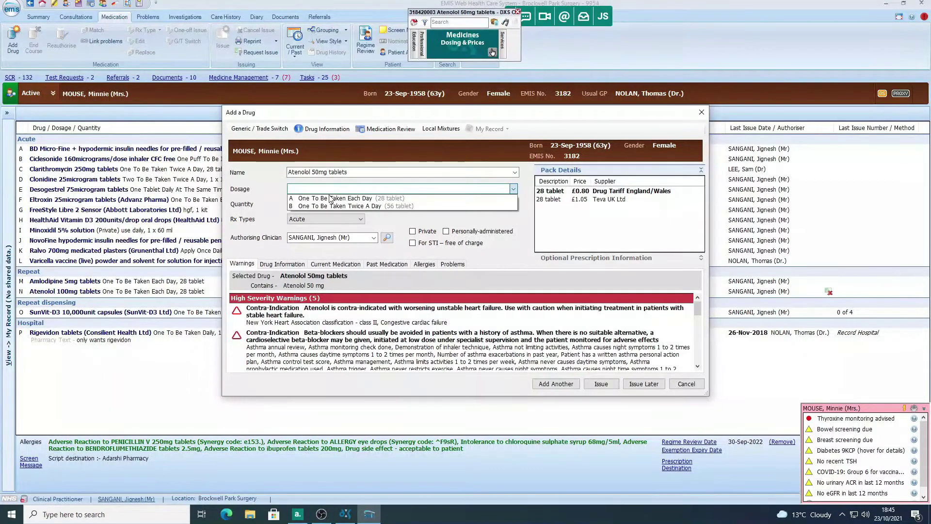
{"action": "left_click", "coordinate": [360, 200]}
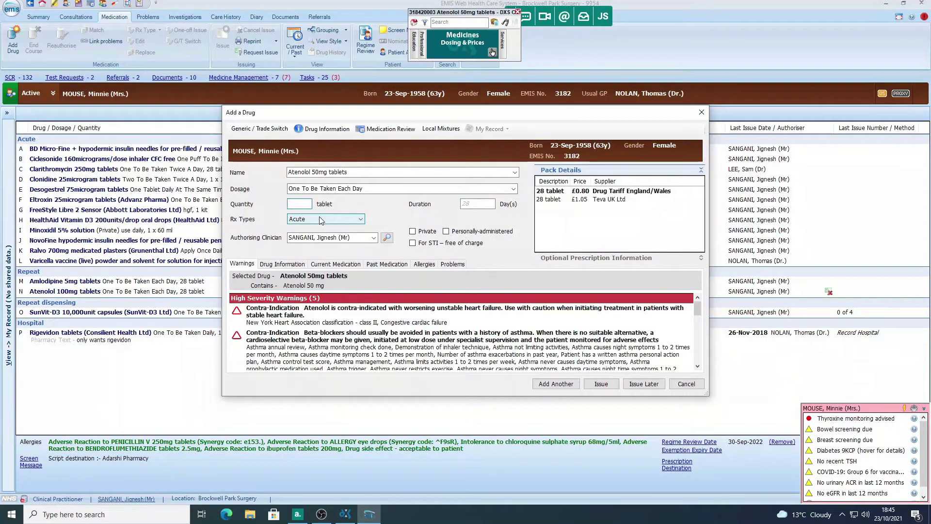
{"action": "type", "text": "28"}
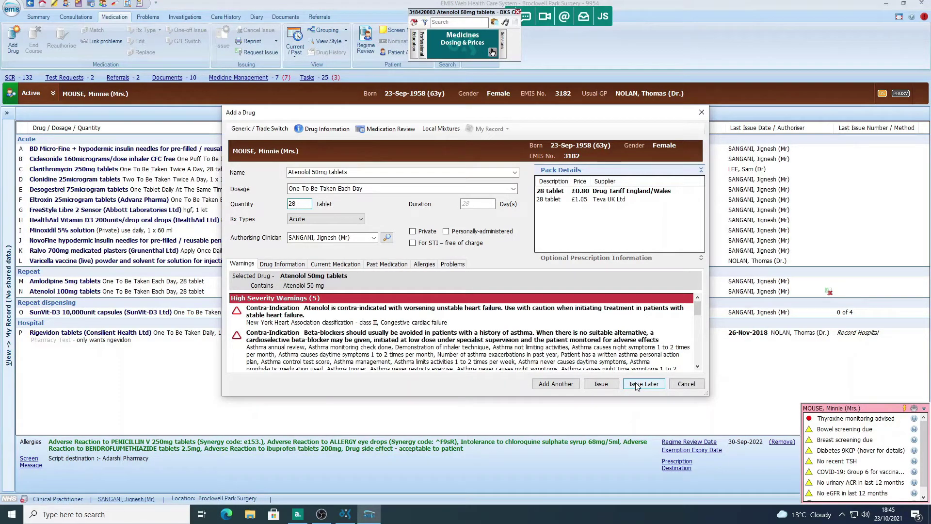
{"action": "left_click", "coordinate": [636, 384]}
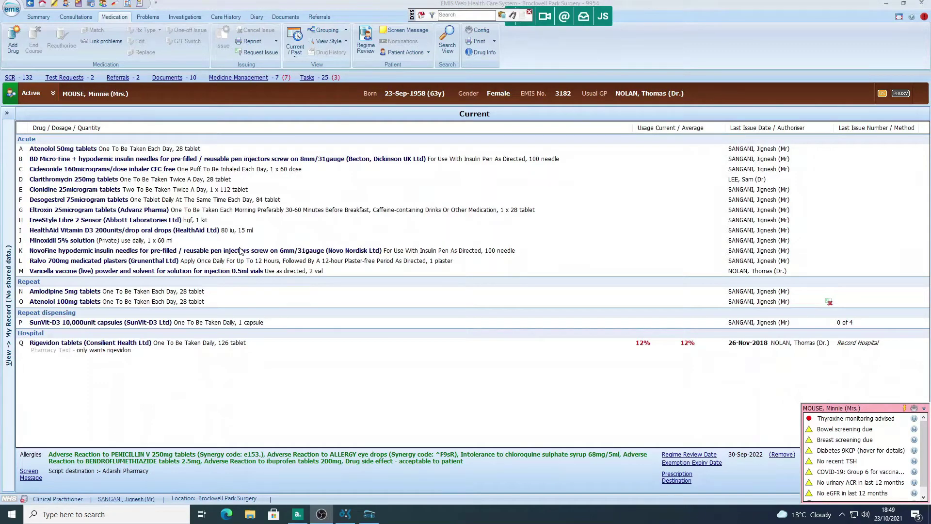
Step: Start another drug entry with Atenolol 25mg tablets, overriding its warnings
{"action": "left_click", "coordinate": [13, 47]}
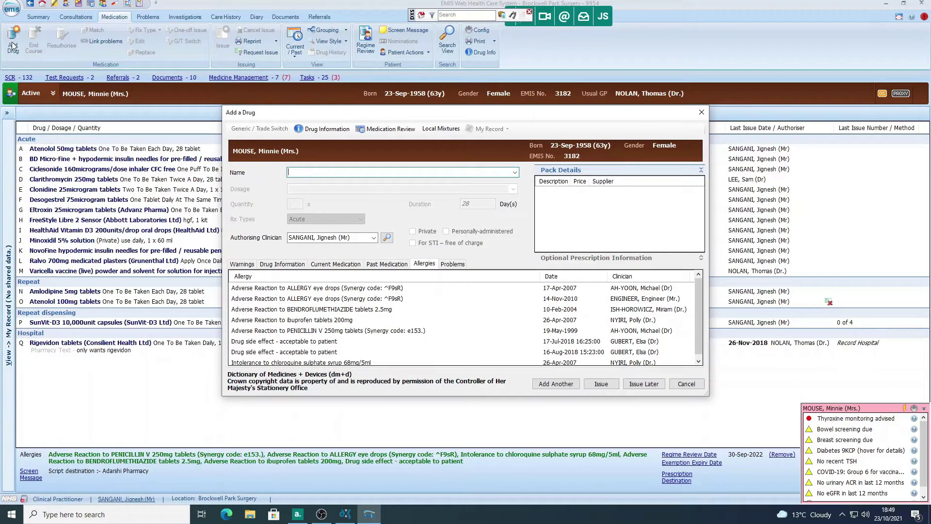
{"action": "type", "text": "ate 25"}
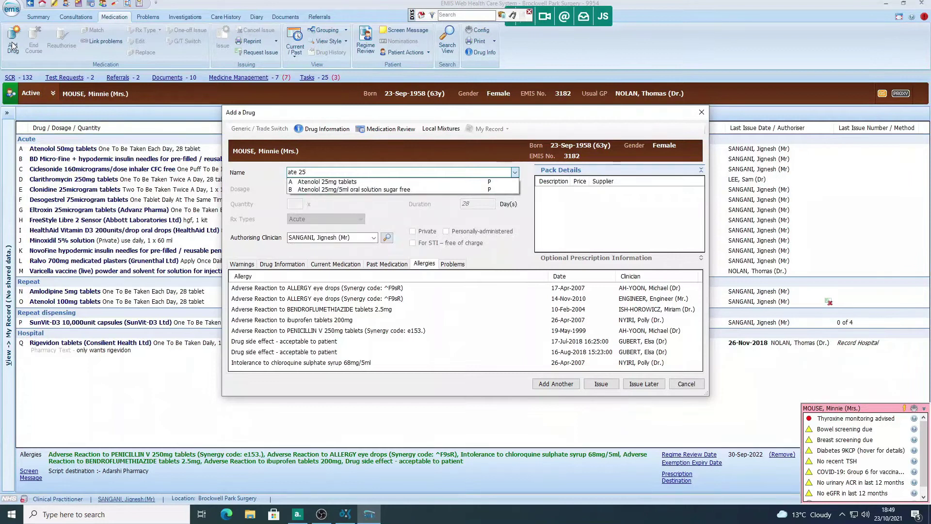
{"action": "key", "text": "Down"}
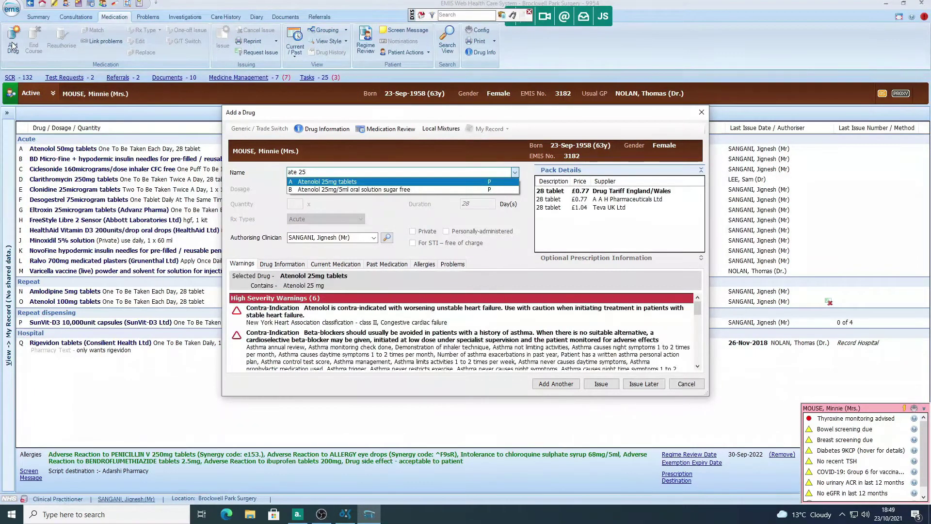
{"action": "left_click", "coordinate": [340, 183]}
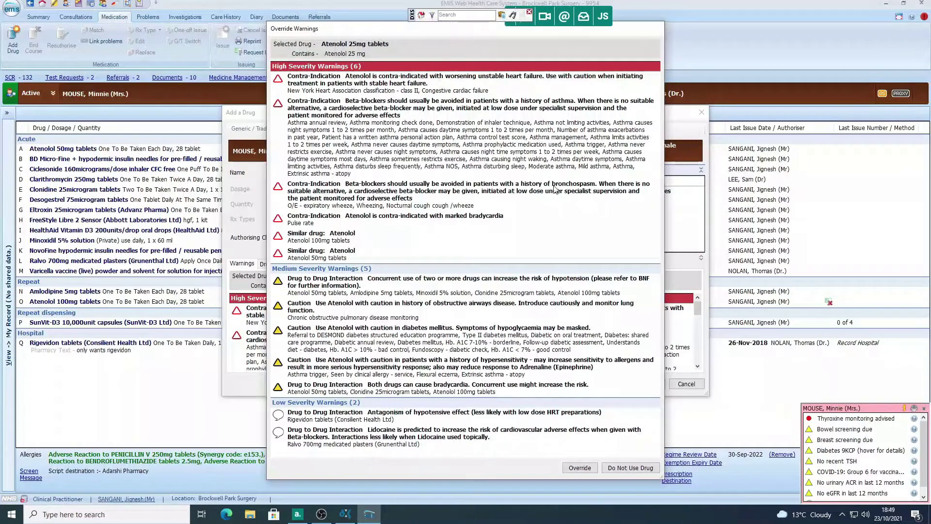
{"action": "left_click", "coordinate": [584, 467]}
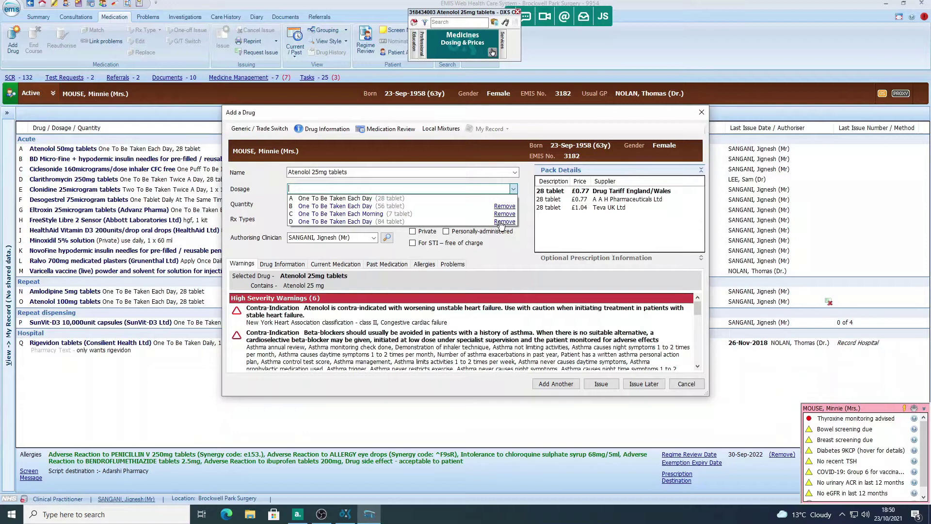
Step: Set the Atenolol 25mg dose to one each day, 56 tablets for 56 days
{"action": "left_click", "coordinate": [323, 208]}
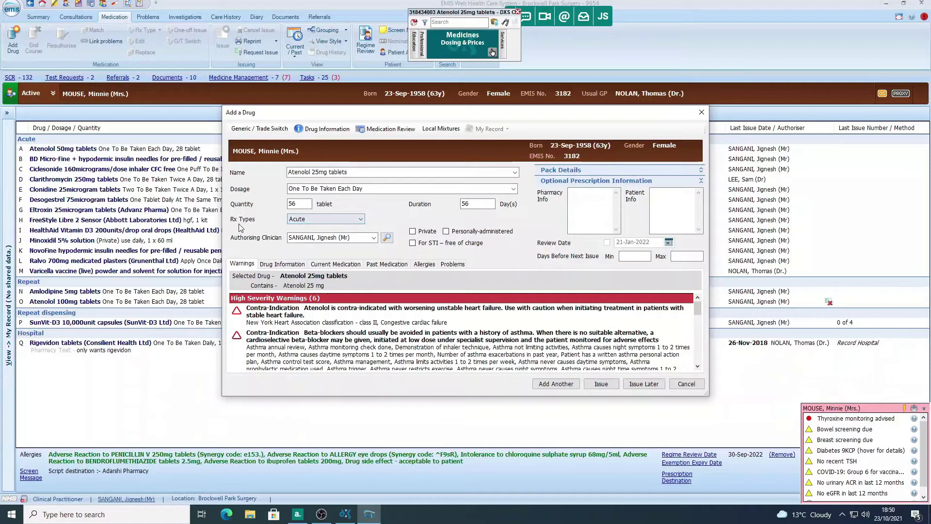
{"action": "left_click", "coordinate": [323, 219]}
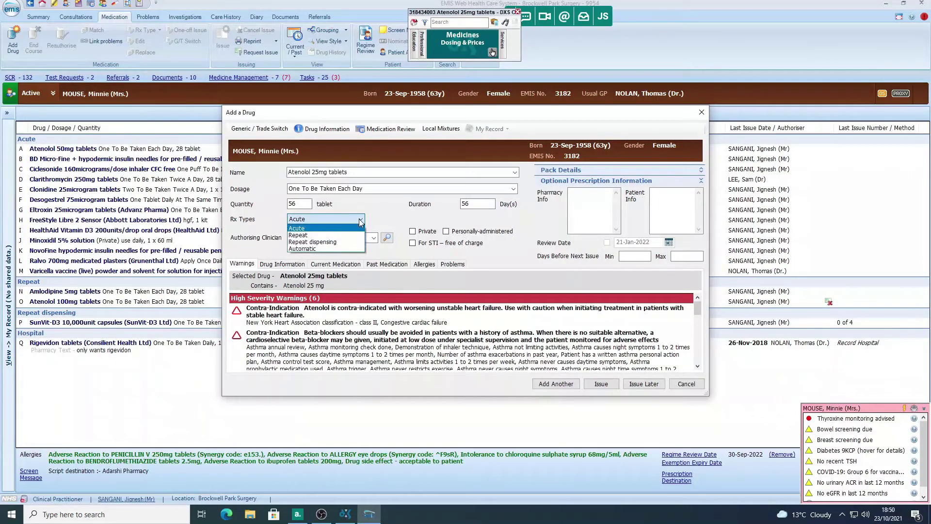
Step: Make the Atenolol 25mg a Repeat prescription, leaving Authorised Issues blank
{"action": "left_click", "coordinate": [309, 237]}
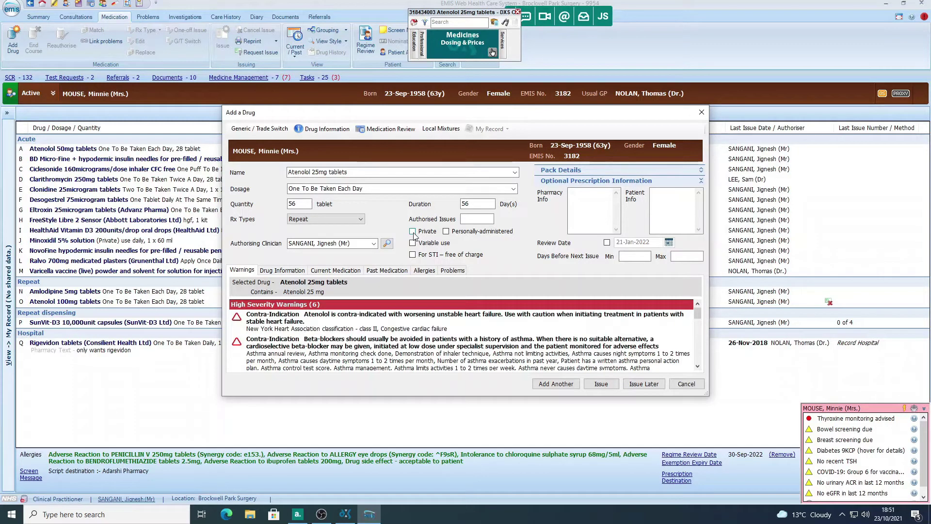
{"action": "left_click", "coordinate": [476, 219]}
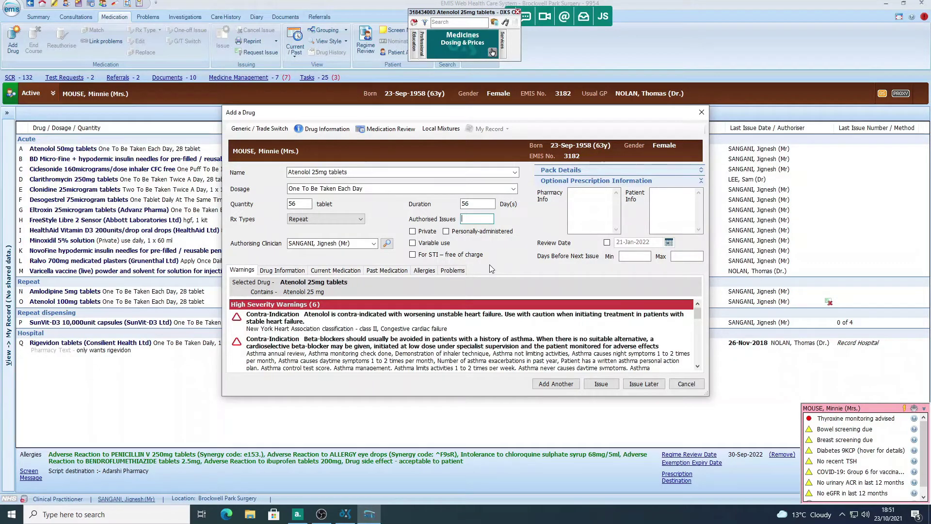
{"action": "type", "text": "4"}
{"action": "key", "text": "BackSpace"}
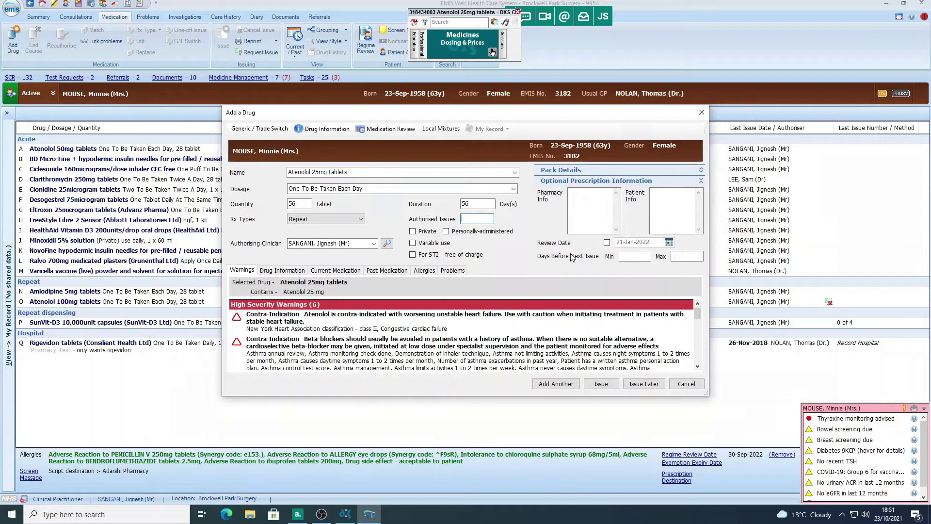
{"action": "left_click", "coordinate": [608, 244]}
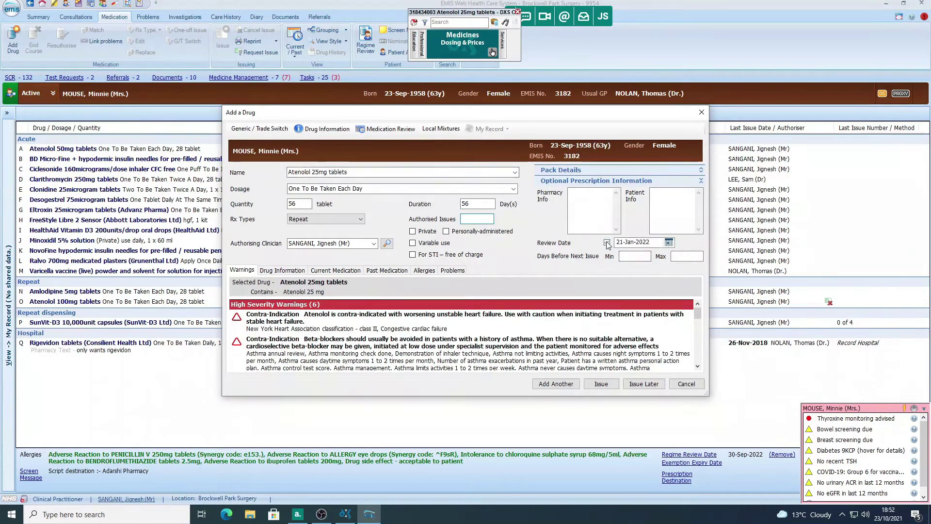
{"action": "left_click", "coordinate": [653, 242]}
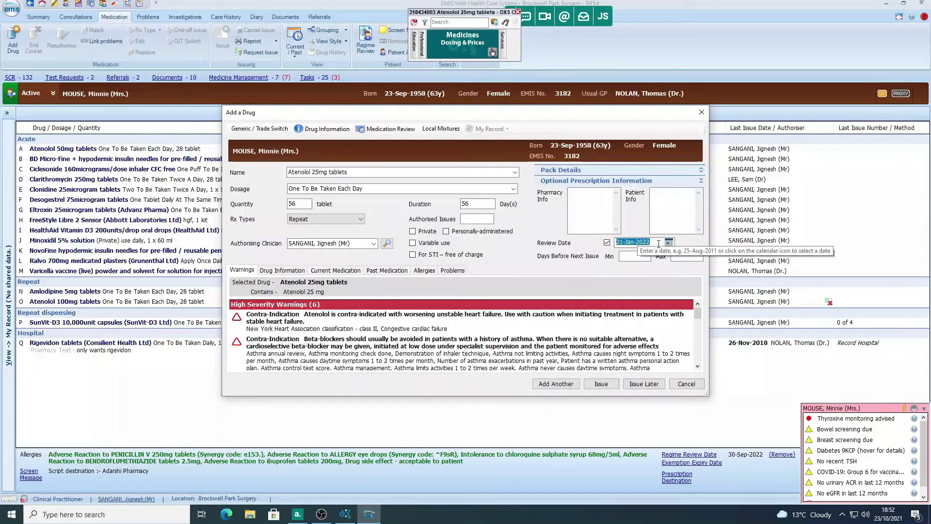
{"action": "left_click", "coordinate": [607, 243]}
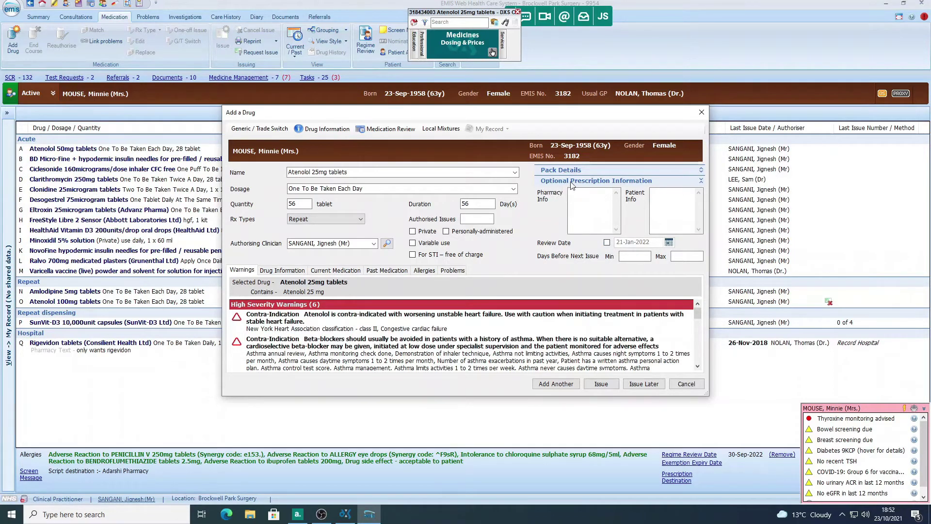
Step: Add the pharmacy info note 'opth clinic started 23/10/21' to the atenolol entry
{"action": "left_click", "coordinate": [590, 211]}
{"action": "type", "text": "th"}
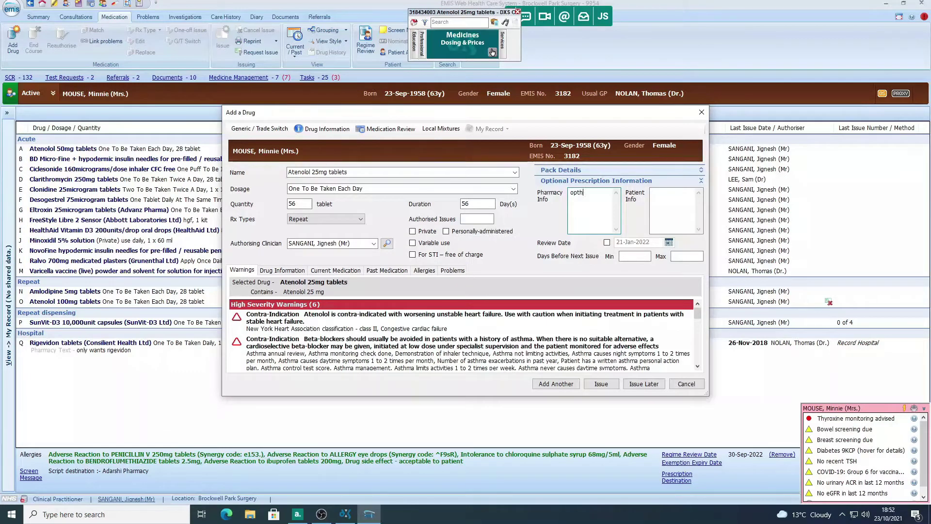
{"action": "type", "text": " clinic started "}
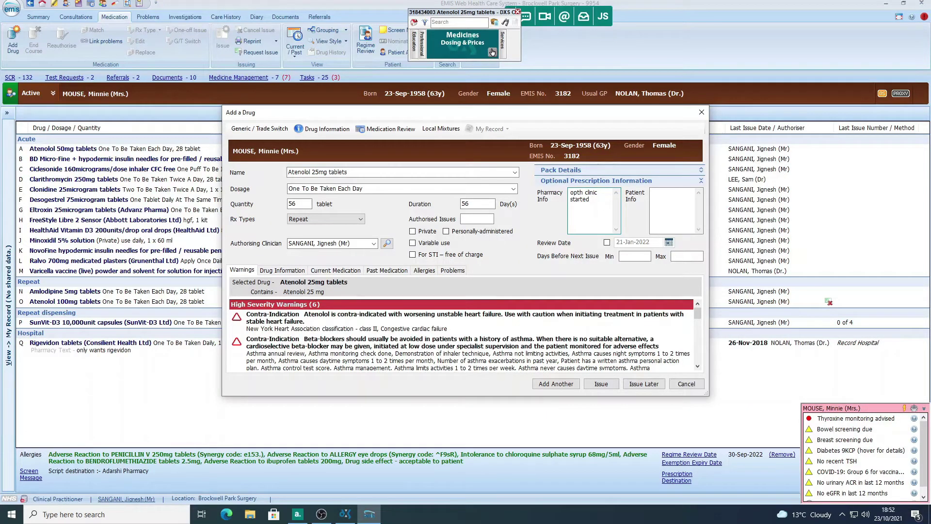
{"action": "type", "text": "23/10/21"}
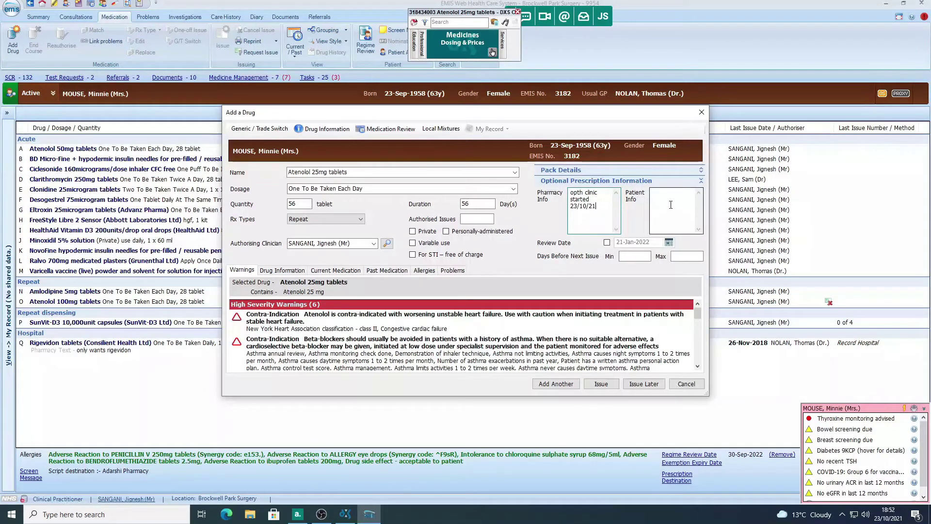
{"action": "left_click", "coordinate": [671, 206]}
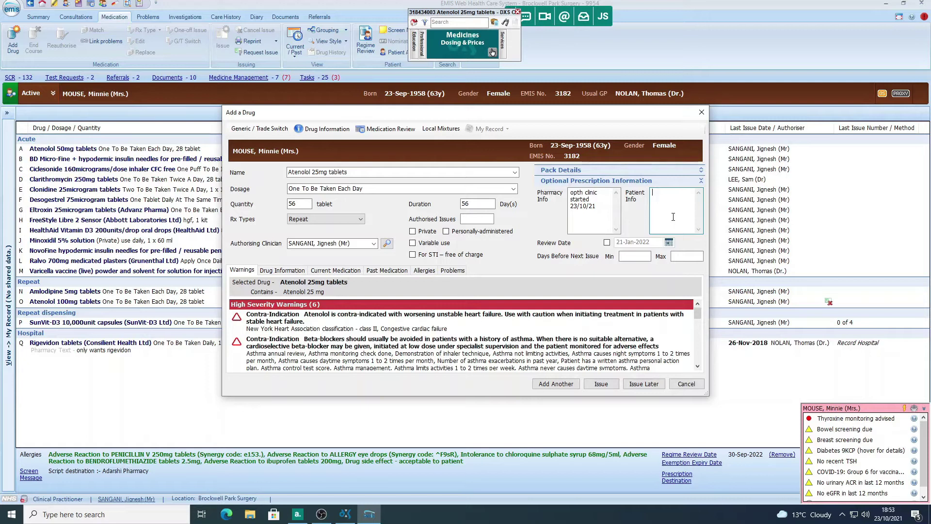
{"action": "left_click", "coordinate": [601, 214]}
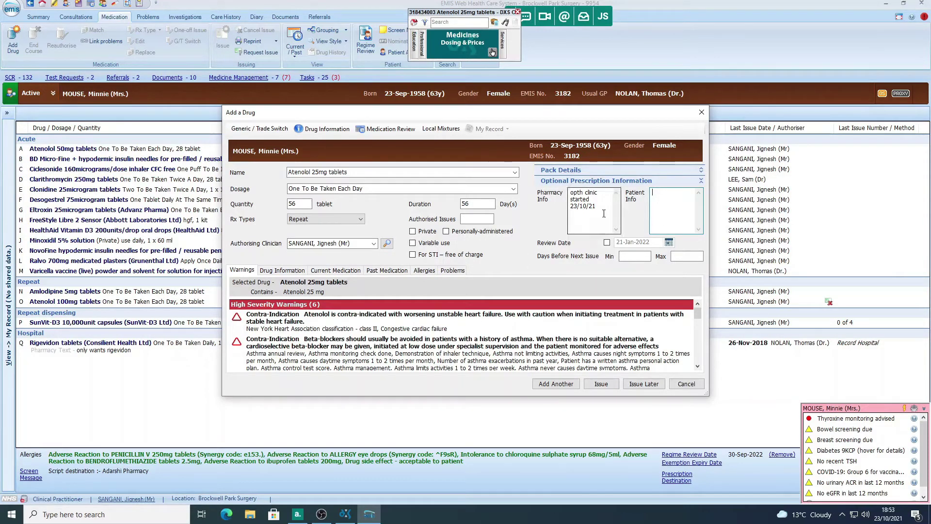
Step: Check generic/trade equivalents for Atenolol 25mg and cancel without changing the drug
{"action": "left_click", "coordinate": [279, 129]}
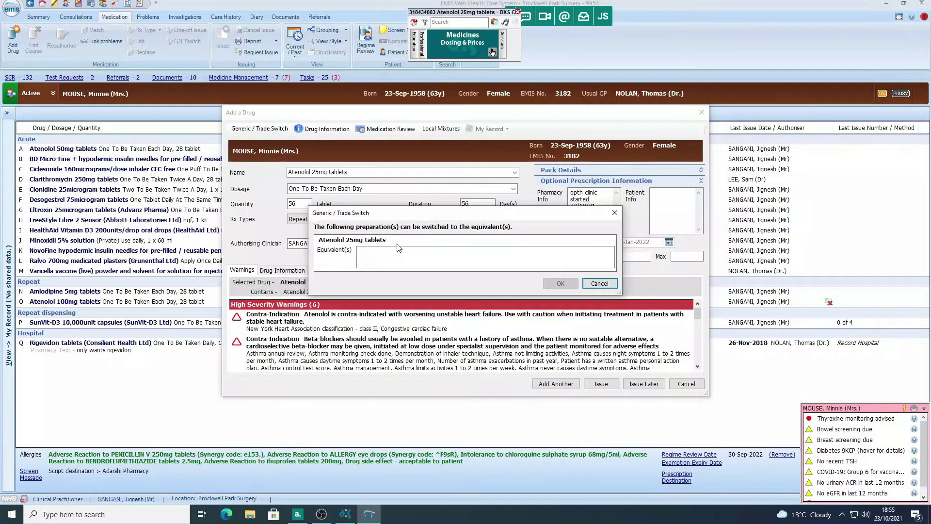
{"action": "left_click", "coordinate": [599, 284]}
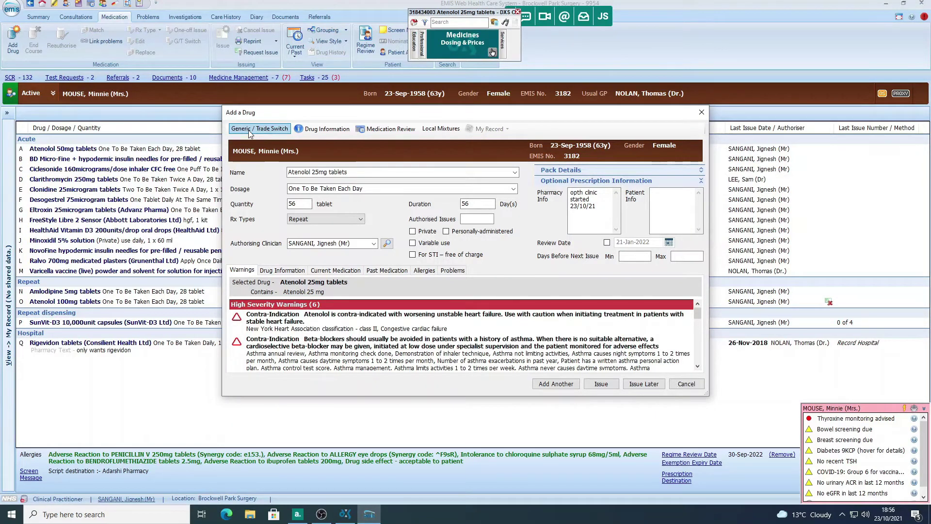
Step: View the atenolol drug reference information, both in its window and within the form
{"action": "left_click", "coordinate": [333, 134]}
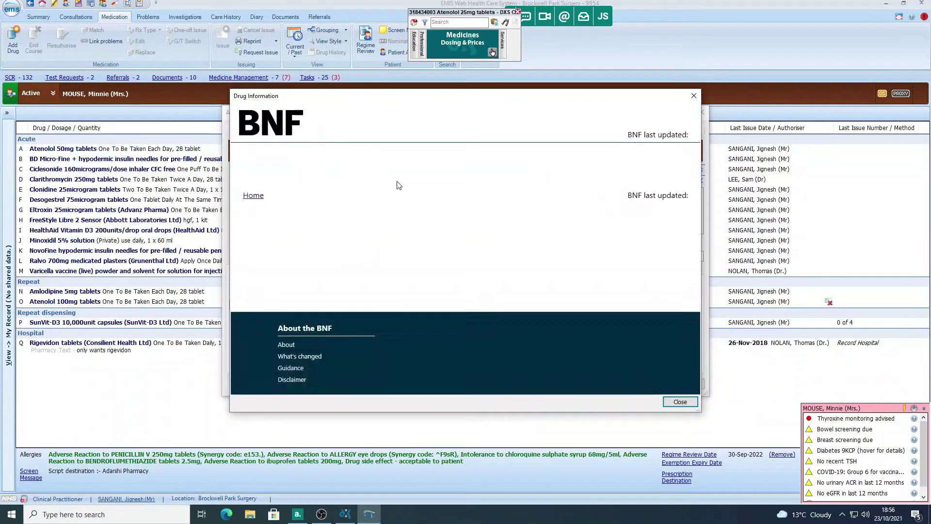
{"action": "left_click", "coordinate": [693, 96]}
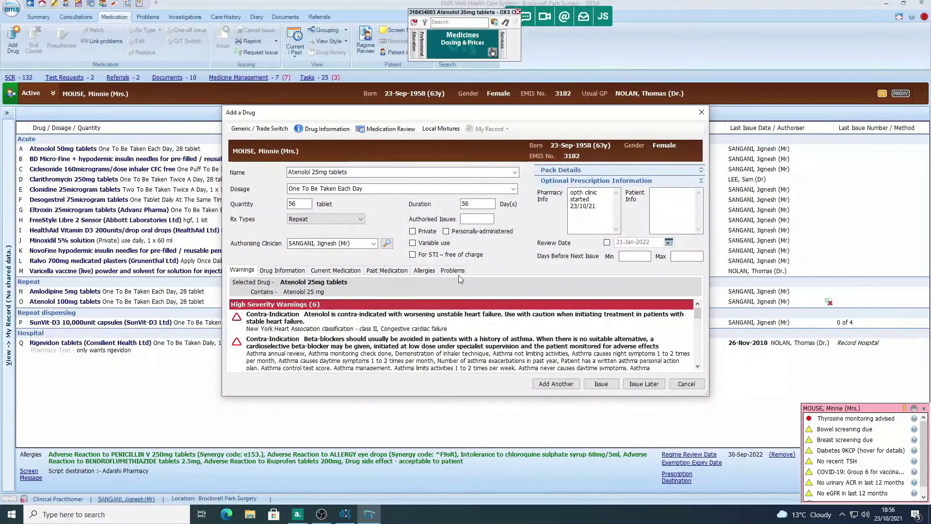
{"action": "left_click", "coordinate": [280, 272]}
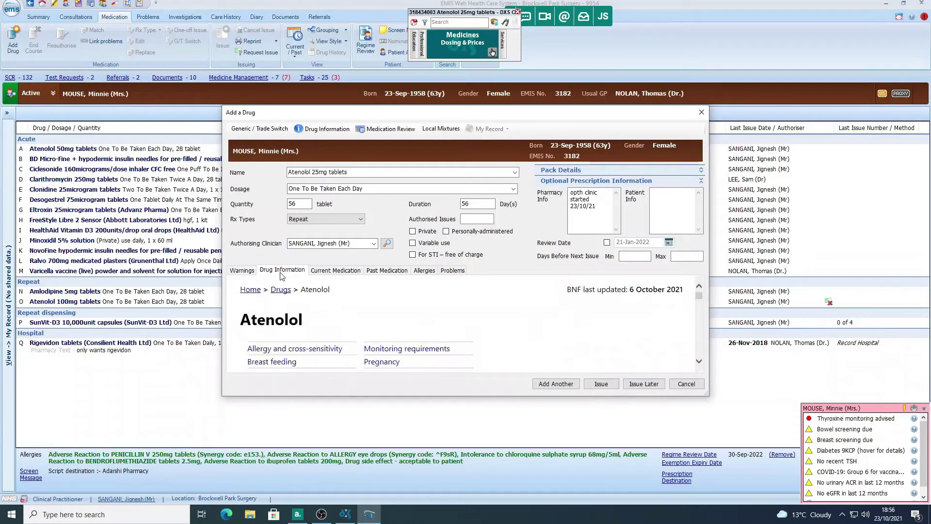
{"action": "scroll", "coordinate": [480, 347], "scroll_direction": "down", "scroll_amount": 3}
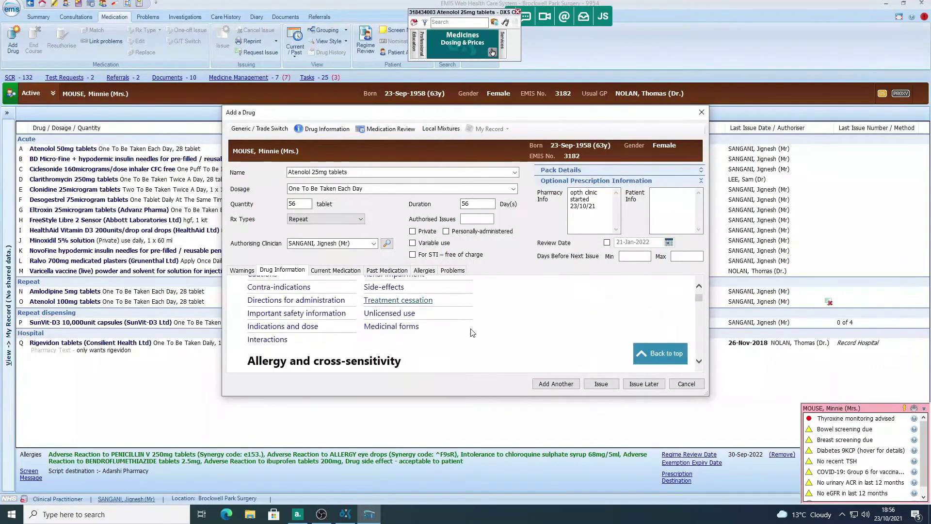
Step: Review the patient's current and past medication, allergies and active problems
{"action": "left_click", "coordinate": [335, 270]}
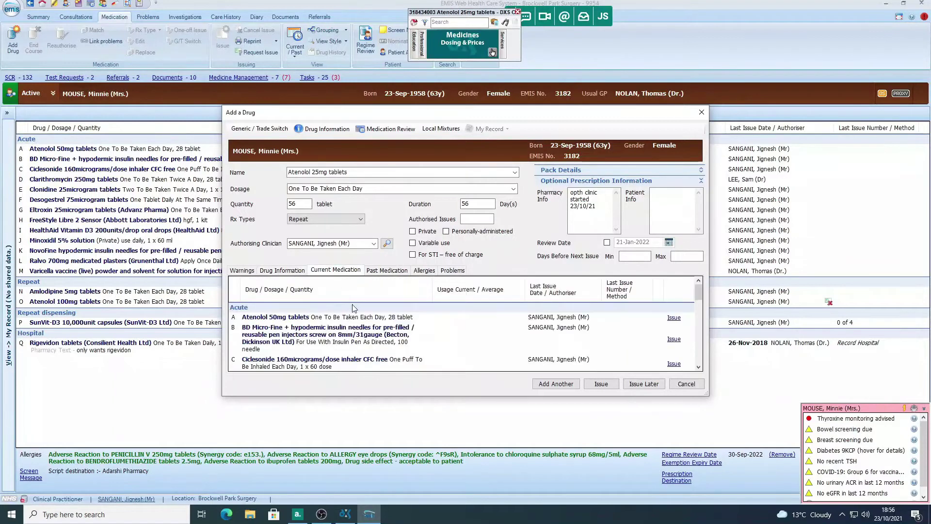
{"action": "scroll", "coordinate": [310, 331], "scroll_direction": "down", "scroll_amount": 3}
{"action": "scroll", "coordinate": [311, 331], "scroll_direction": "up", "scroll_amount": 3}
{"action": "left_click", "coordinate": [387, 270]}
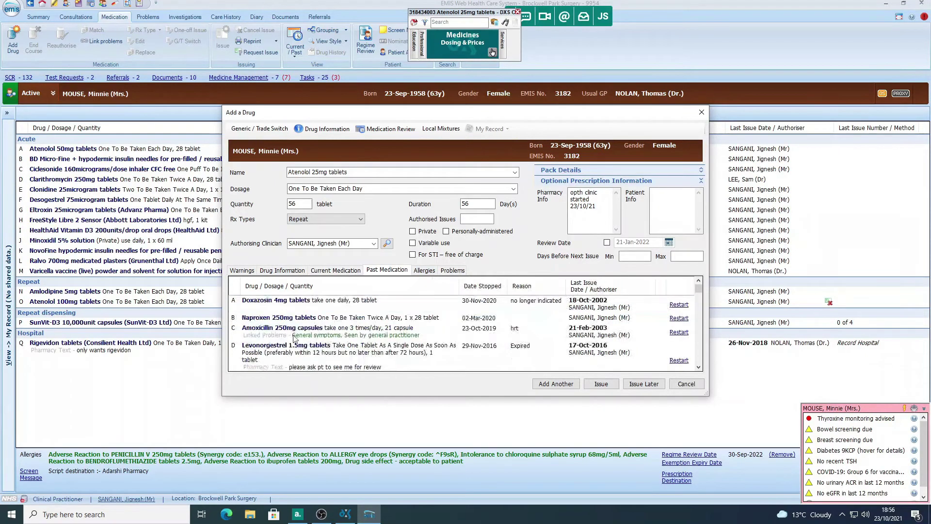
{"action": "left_click", "coordinate": [425, 273]}
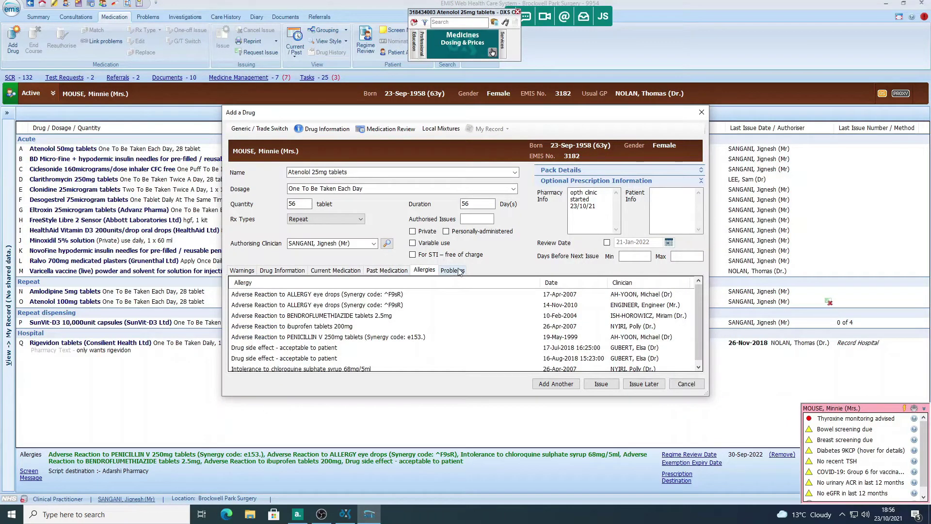
{"action": "left_click", "coordinate": [451, 271]}
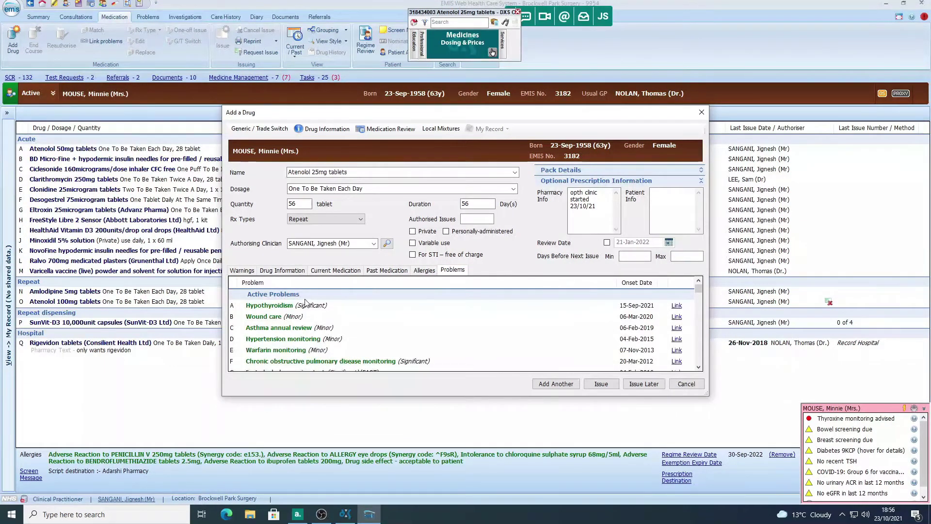
Step: Save the Atenolol 25mg repeat for later issue so it joins the Repeat list
{"action": "left_click", "coordinate": [644, 384]}
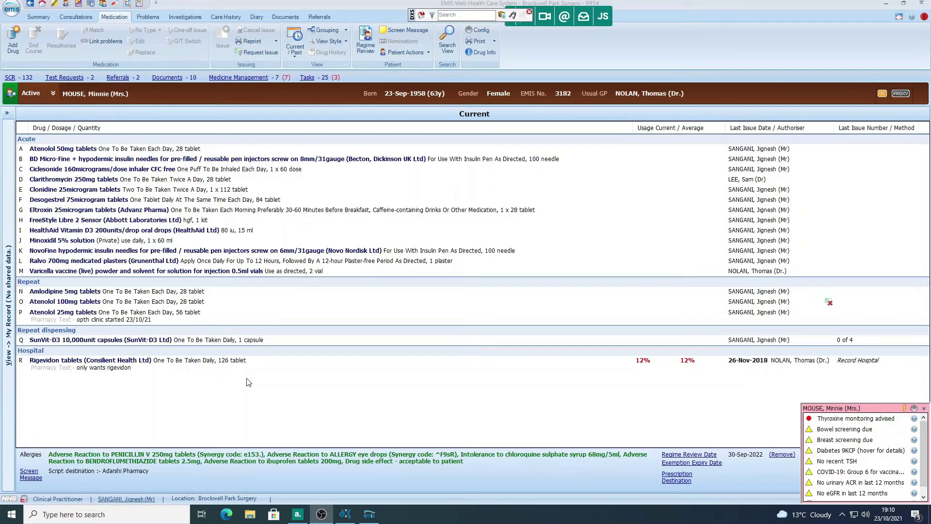
Step: Start a new consultation of type Administration note from the Consultations view
{"action": "left_click", "coordinate": [77, 17]}
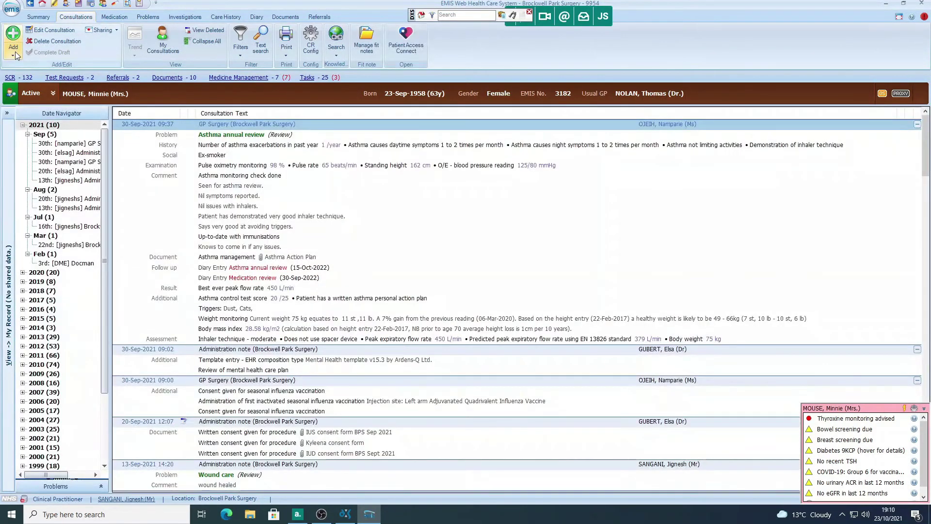
{"action": "left_click", "coordinate": [16, 52]}
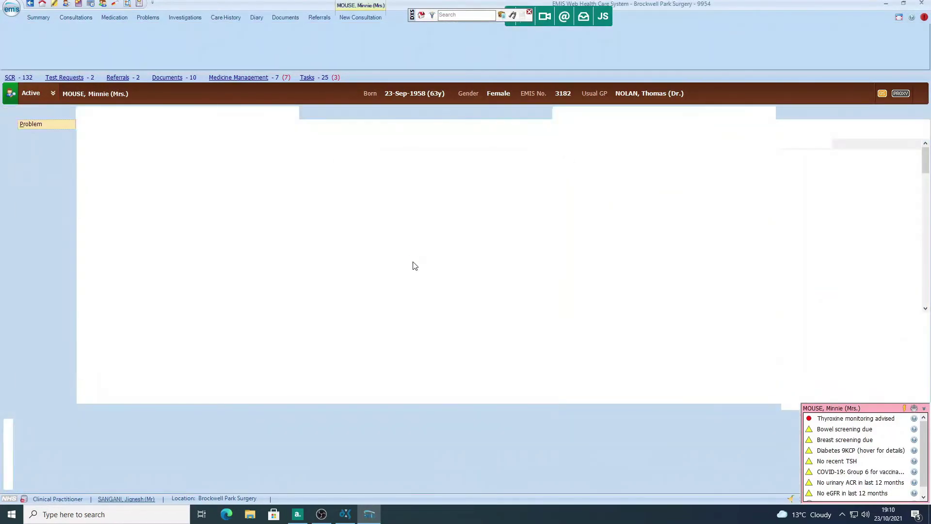
{"action": "left_click", "coordinate": [444, 231]}
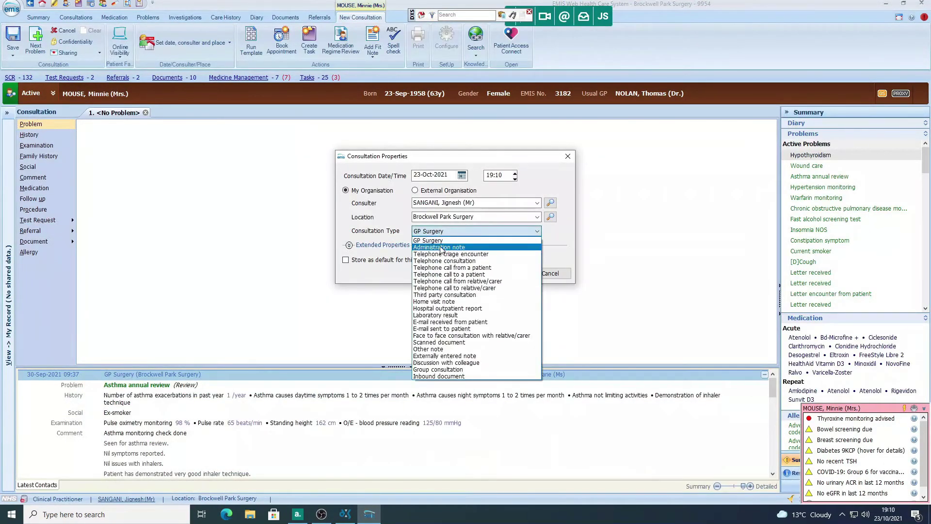
{"action": "left_click", "coordinate": [442, 247]}
{"action": "left_click", "coordinate": [507, 272]}
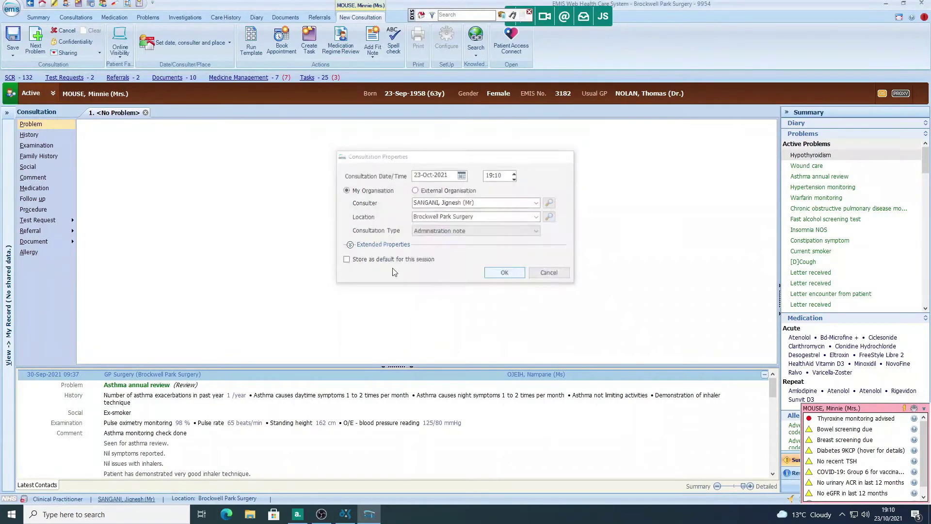
Step: Add Bendroflumethiazide 2.5mg tablets, one each morning, 28 tablets, to the consultation without issuing
{"action": "left_click", "coordinate": [45, 187]}
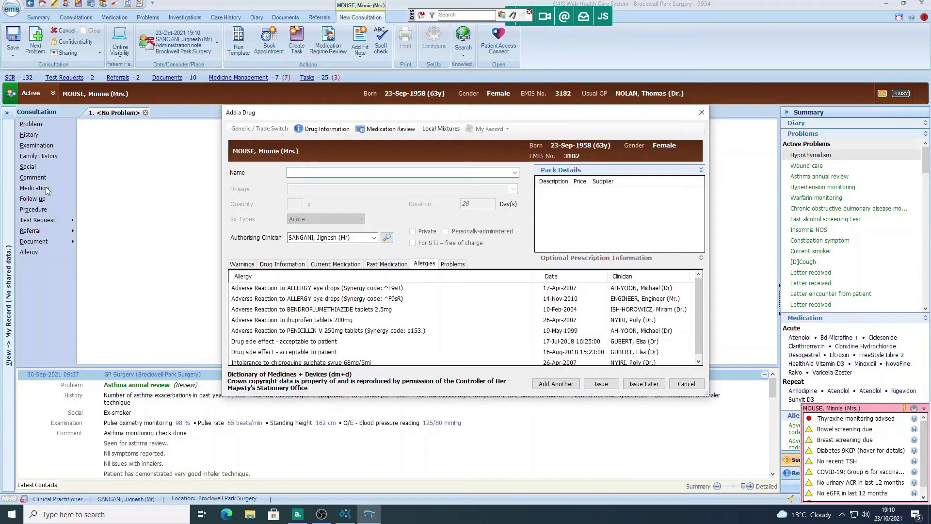
{"action": "type", "text": "bend "}
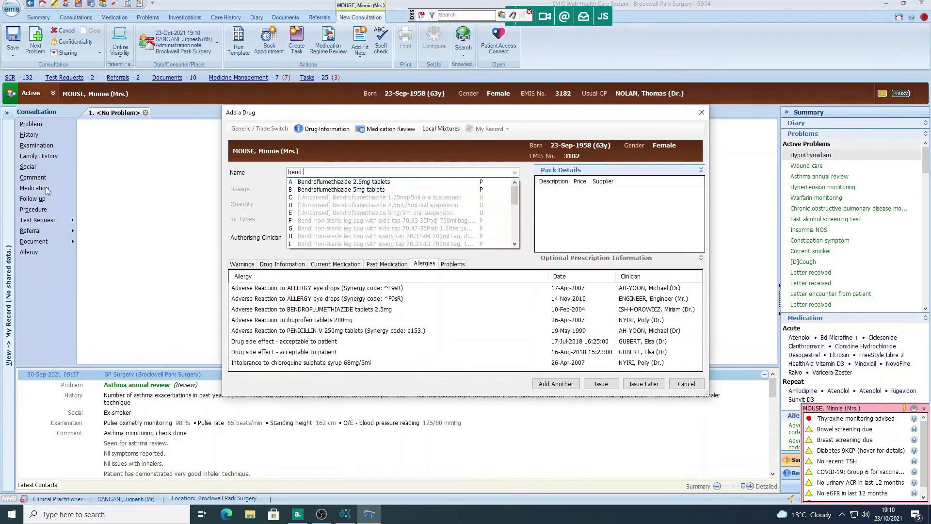
{"action": "type", "text": "2.5"}
{"action": "key", "text": "Return"}
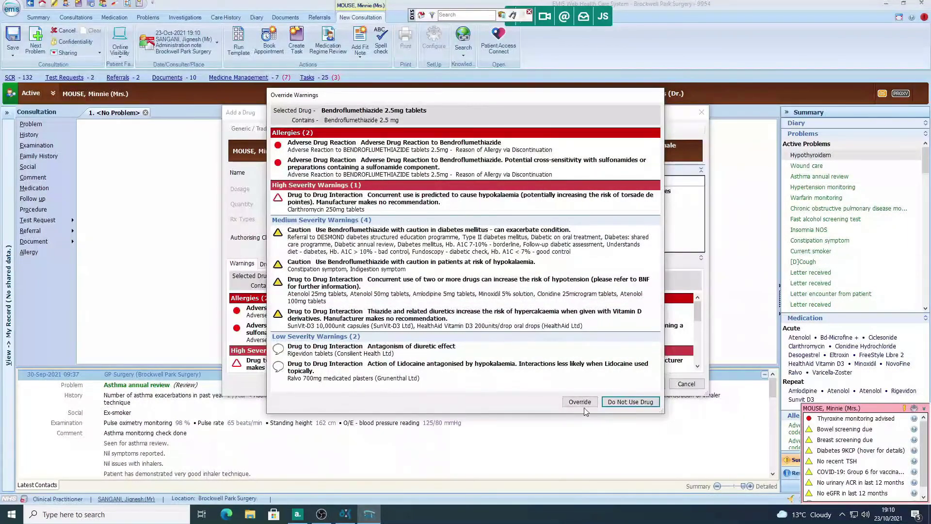
{"action": "left_click", "coordinate": [582, 402]}
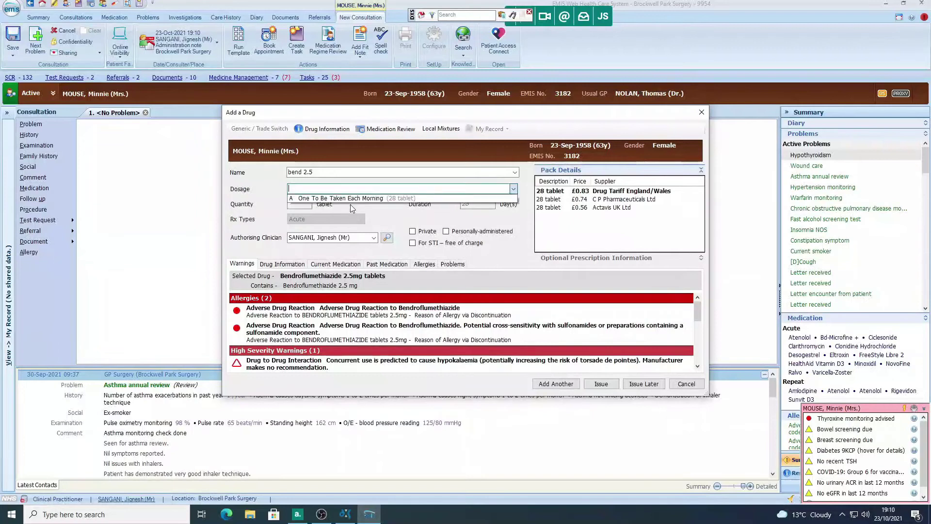
{"action": "left_click", "coordinate": [360, 198]}
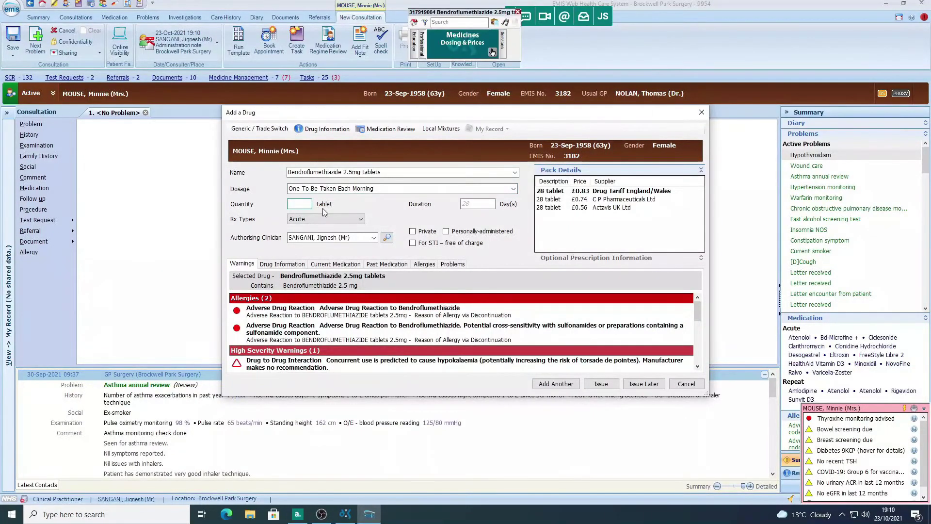
{"action": "type", "text": "28"}
{"action": "left_click", "coordinate": [638, 386]}
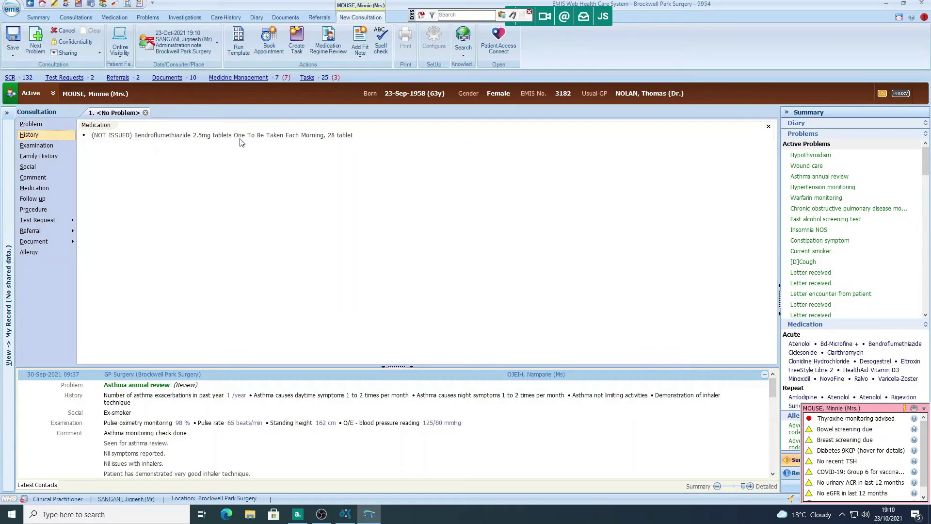
Step: Add a consultation comment reading 'started bendro for BP' beneath the bendroflumethiazide entry
{"action": "left_click", "coordinate": [37, 180]}
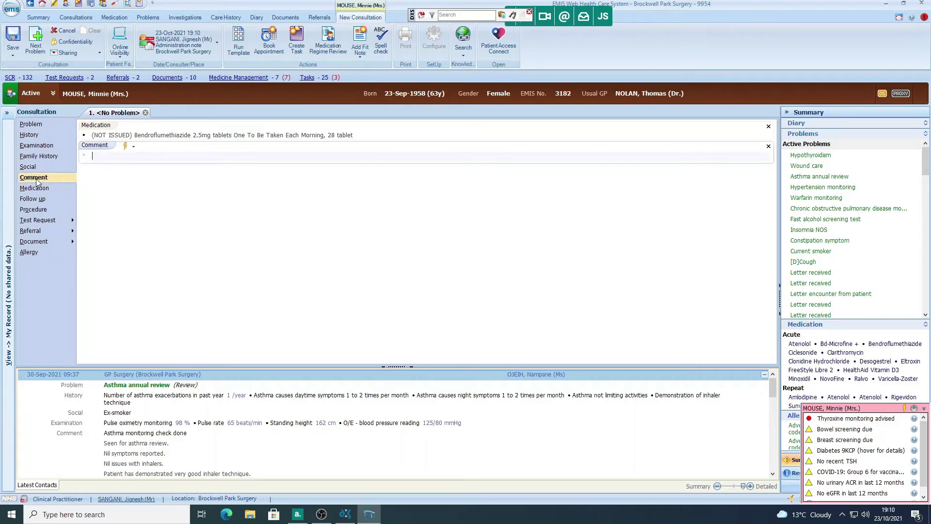
{"action": "type", "text": "sa"}
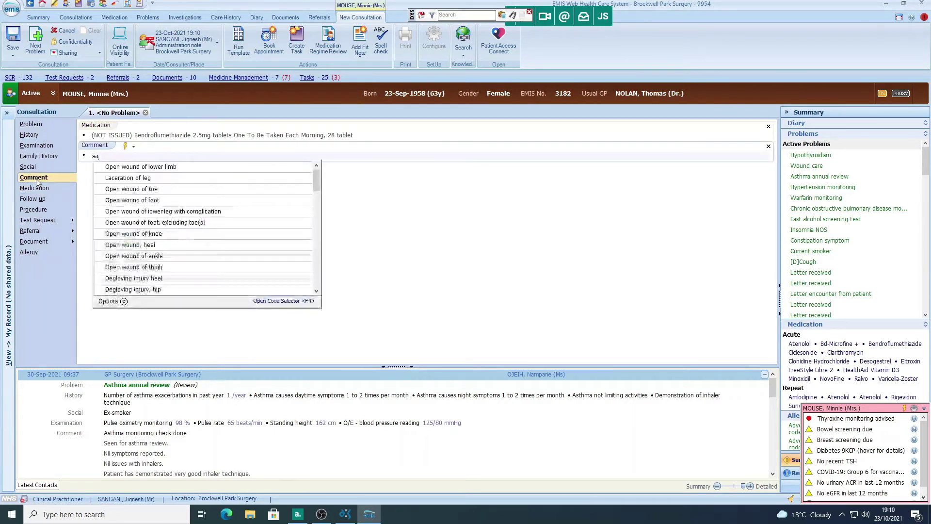
{"action": "type", "text": "tarted b"}
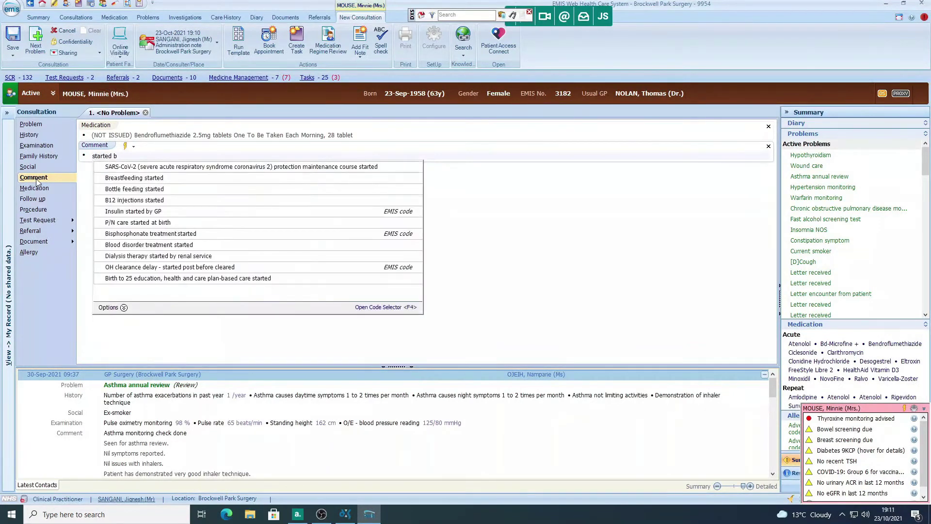
{"action": "type", "text": "d"}
{"action": "key", "text": "BackSpace"}
{"action": "type", "text": "endro for BP"}
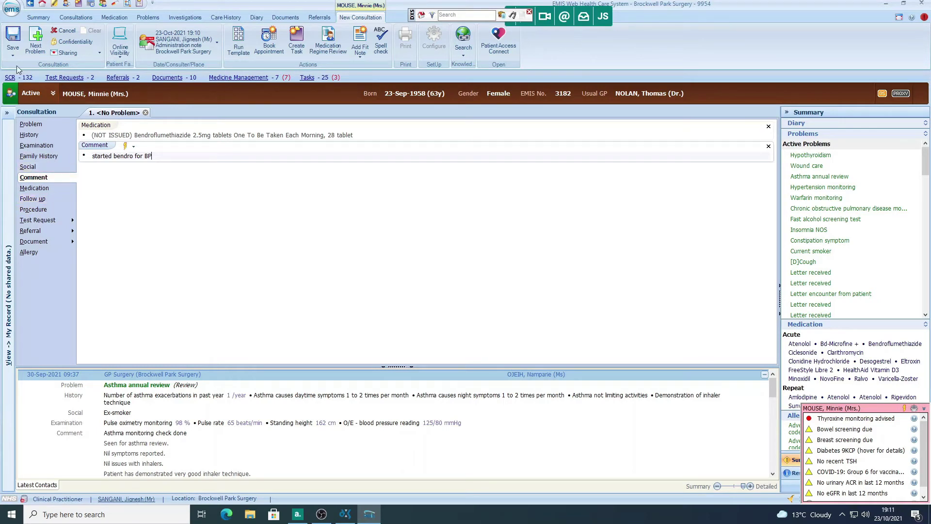
Step: Save the consultation and select Bendroflumethiazide 2.5mg tablets in the current medication list
{"action": "left_click", "coordinate": [13, 38]}
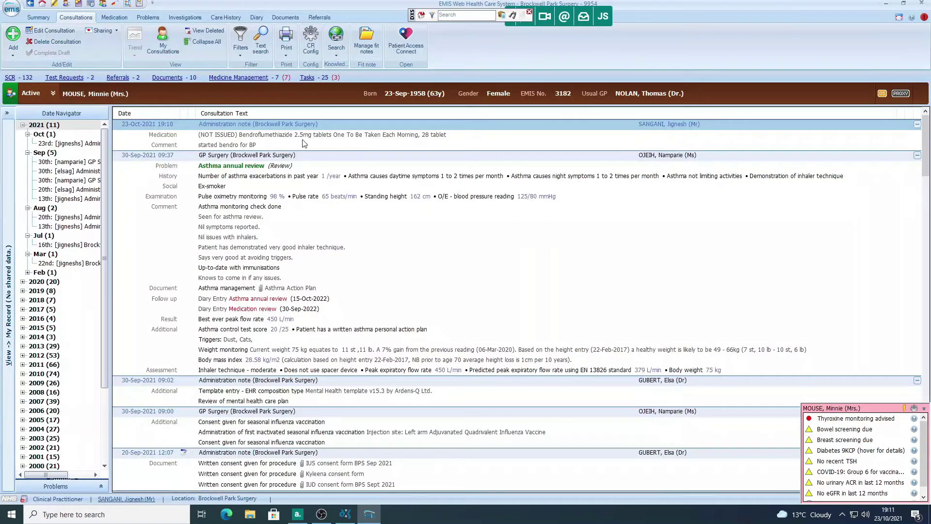
{"action": "left_click", "coordinate": [119, 22]}
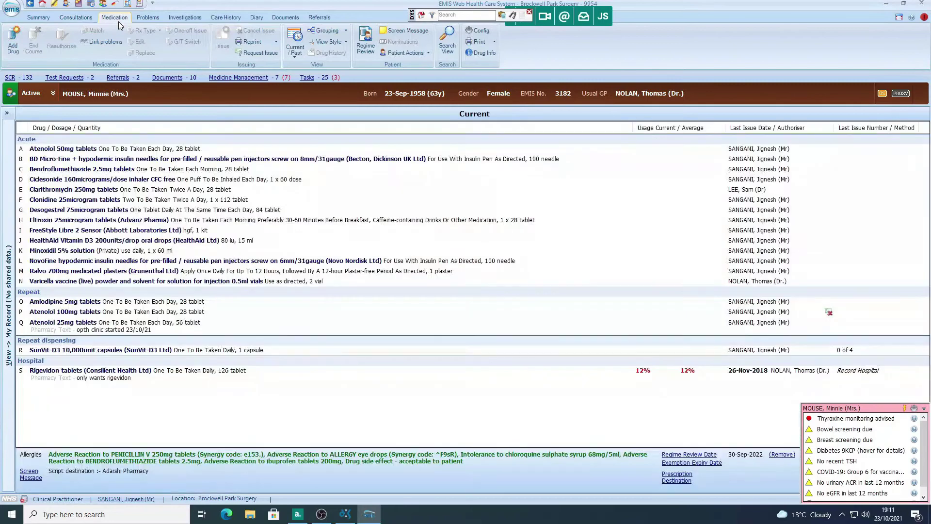
{"action": "left_click", "coordinate": [71, 171]}
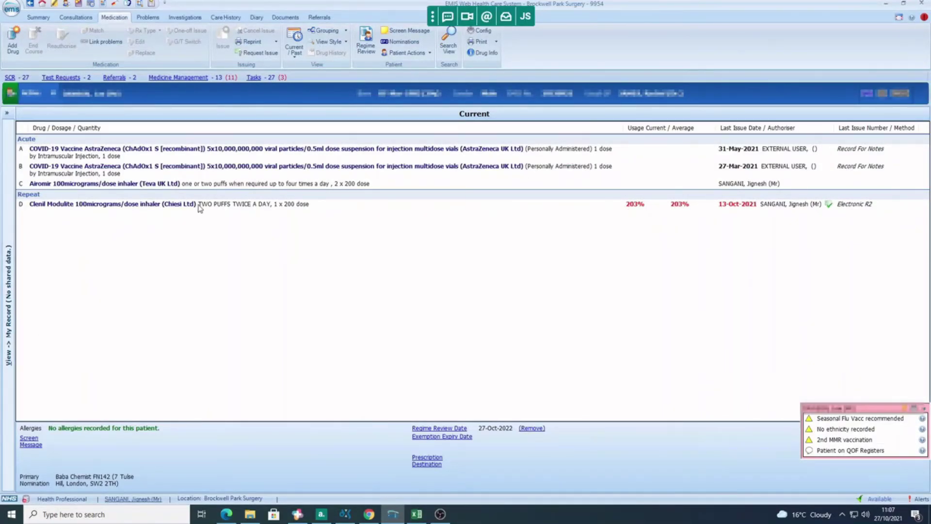
Step: Start an Issue for the Airomir 100micrograms/dose inhaler from its context menu
{"action": "left_click", "coordinate": [187, 185]}
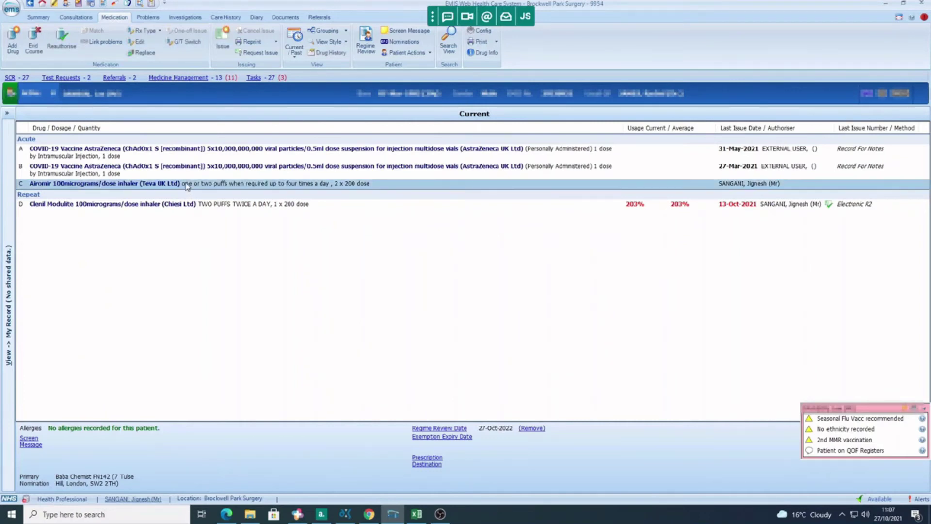
{"action": "right_click", "coordinate": [187, 186]}
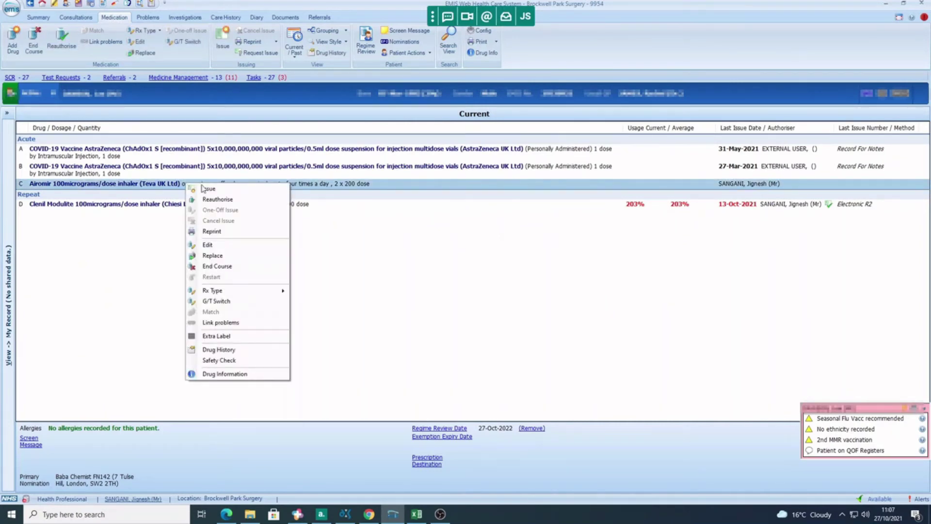
{"action": "left_click", "coordinate": [210, 189]}
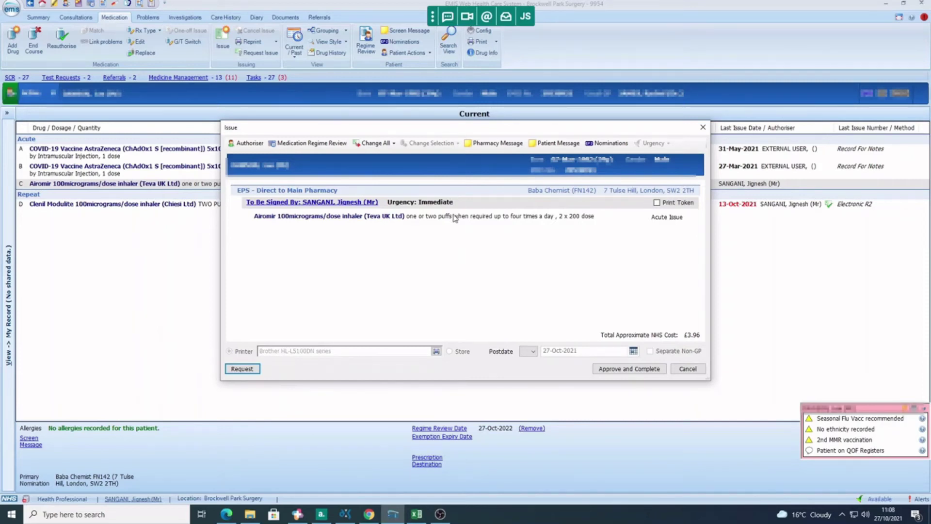
{"action": "left_click", "coordinate": [610, 145]}
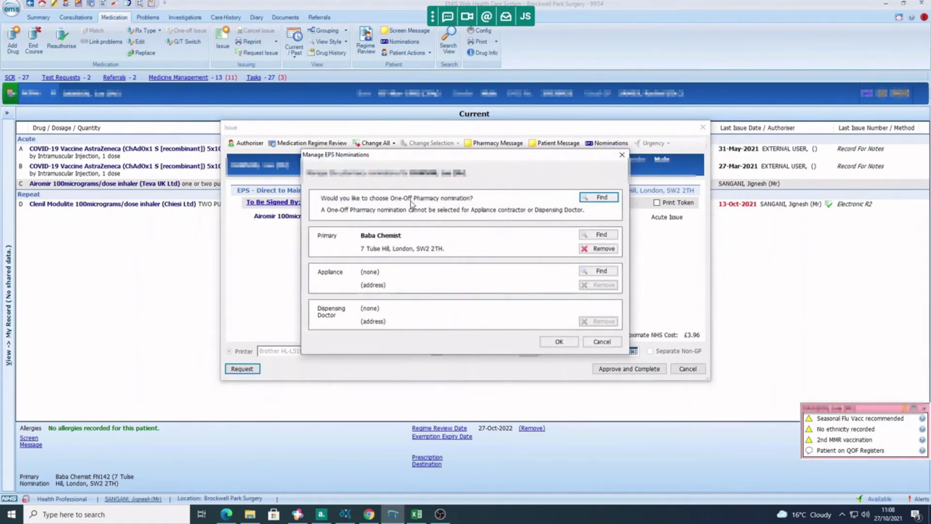
{"action": "left_click", "coordinate": [600, 199]}
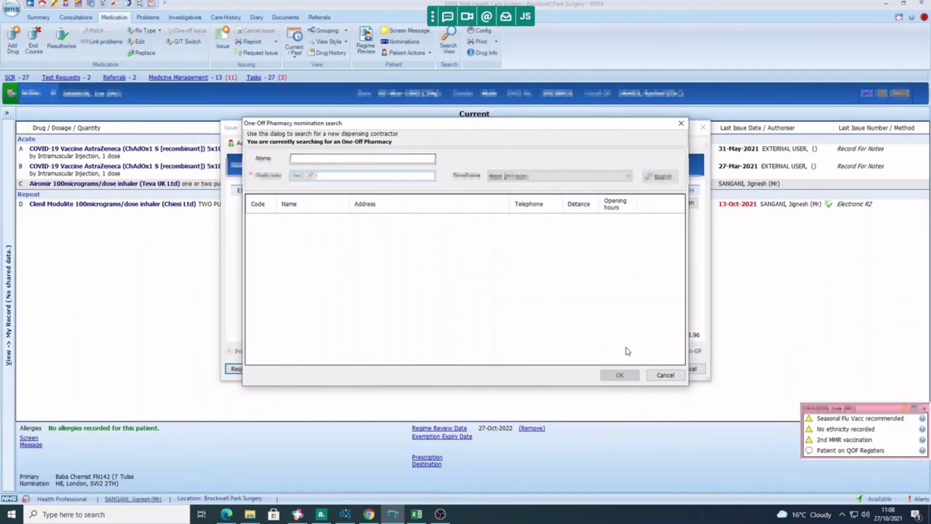
{"action": "left_click_drag", "start_coordinate": [317, 176], "coordinate": [290, 176]}
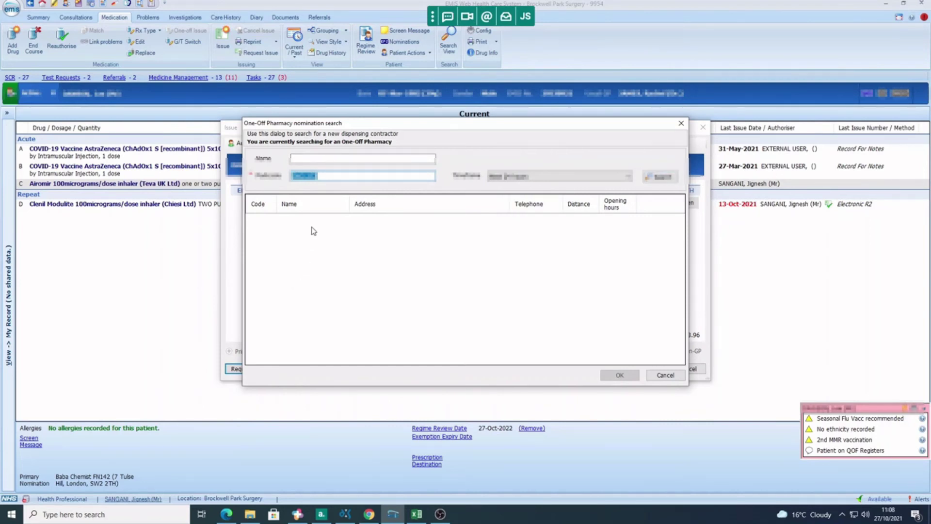
{"action": "left_click", "coordinate": [676, 374]}
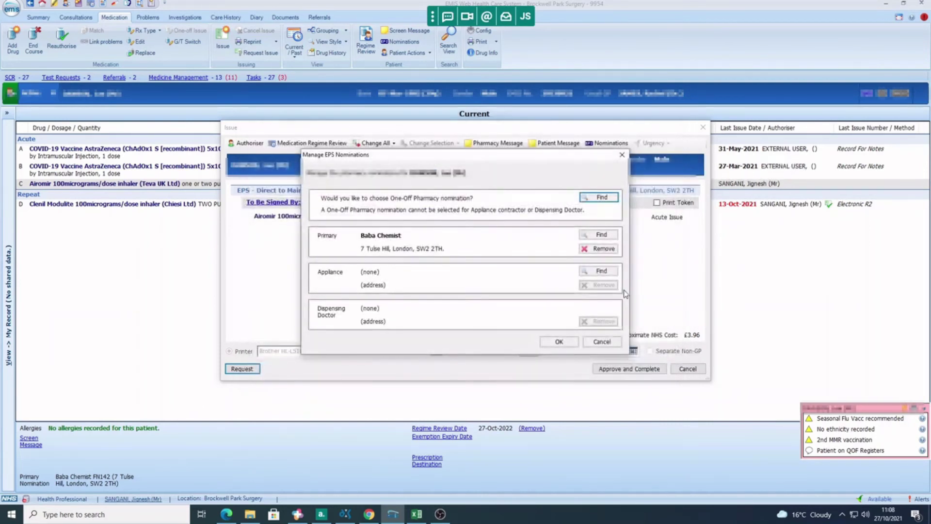
{"action": "left_click", "coordinate": [592, 236]}
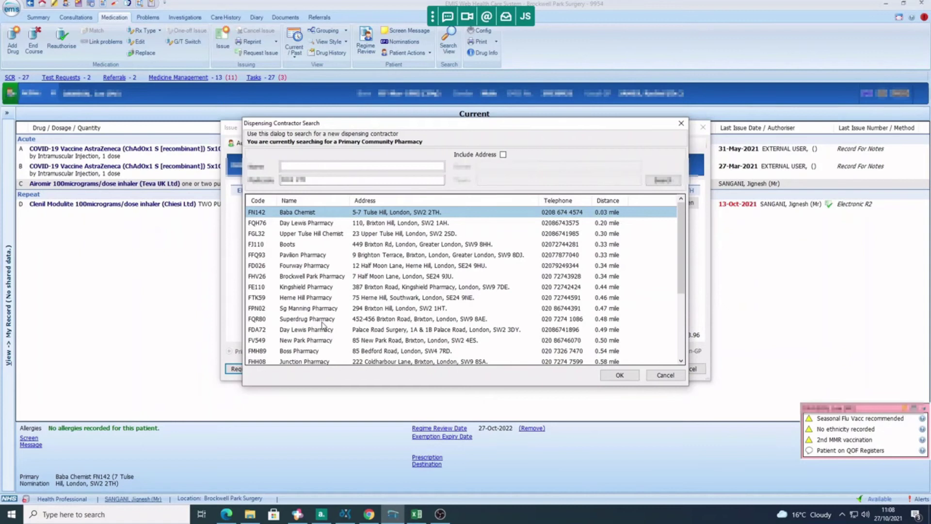
{"action": "left_click", "coordinate": [673, 377]}
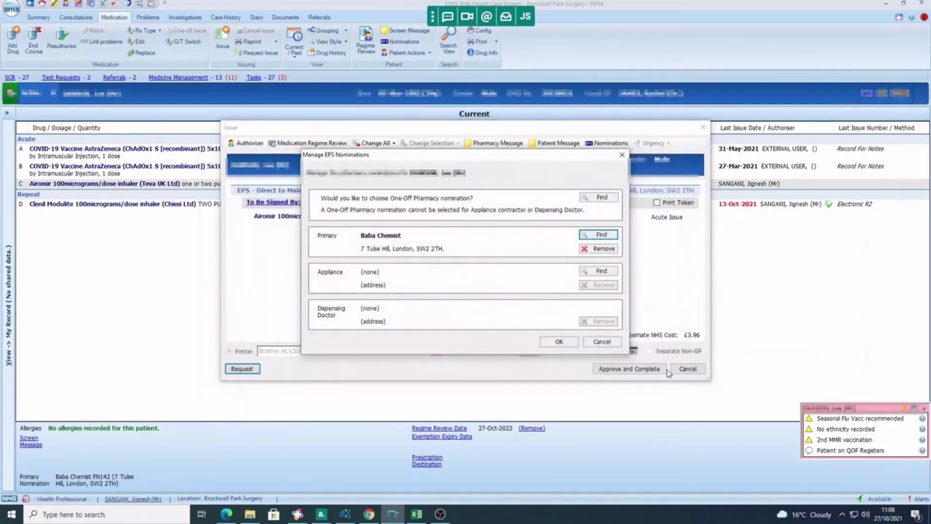
{"action": "left_click", "coordinate": [604, 341]}
{"action": "left_click", "coordinate": [379, 144]}
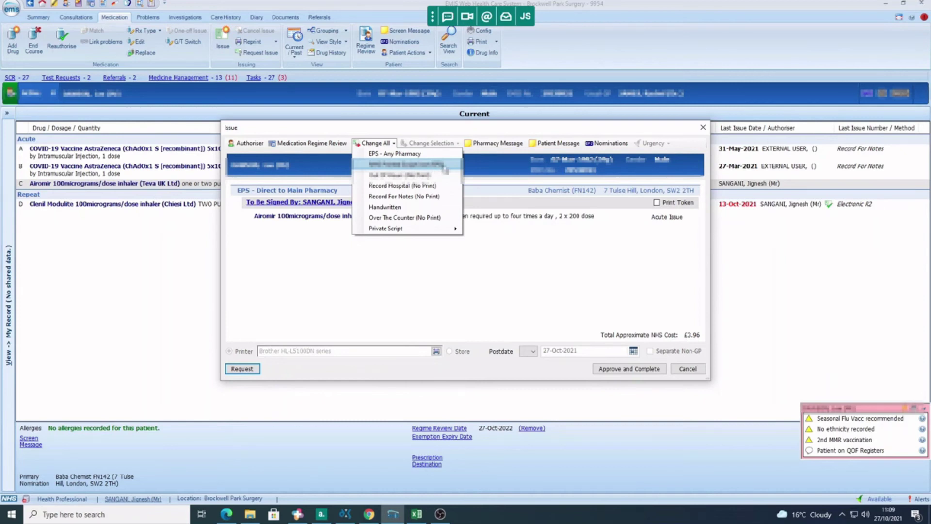
{"action": "left_click", "coordinate": [411, 165]}
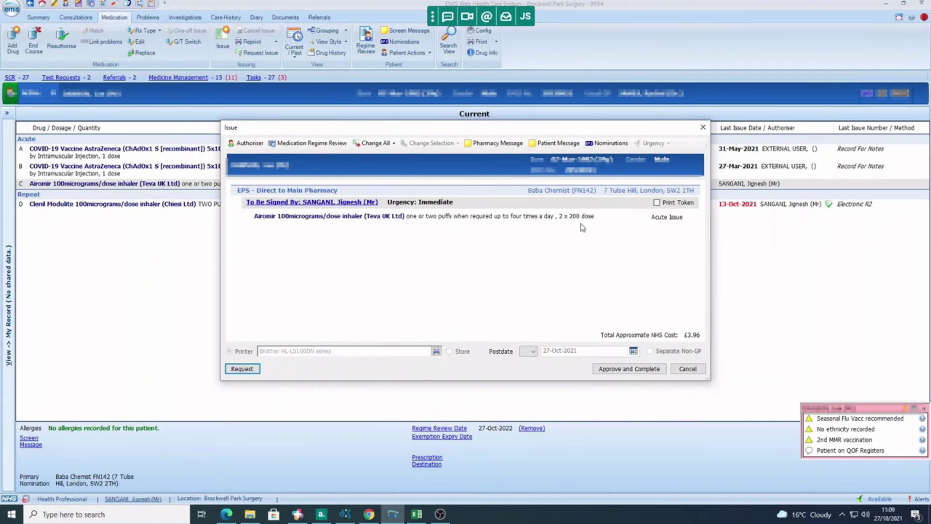
Step: Approve the Airomir prescription and digitally sign it with the smartcard PIN for EPS
{"action": "left_click", "coordinate": [623, 372]}
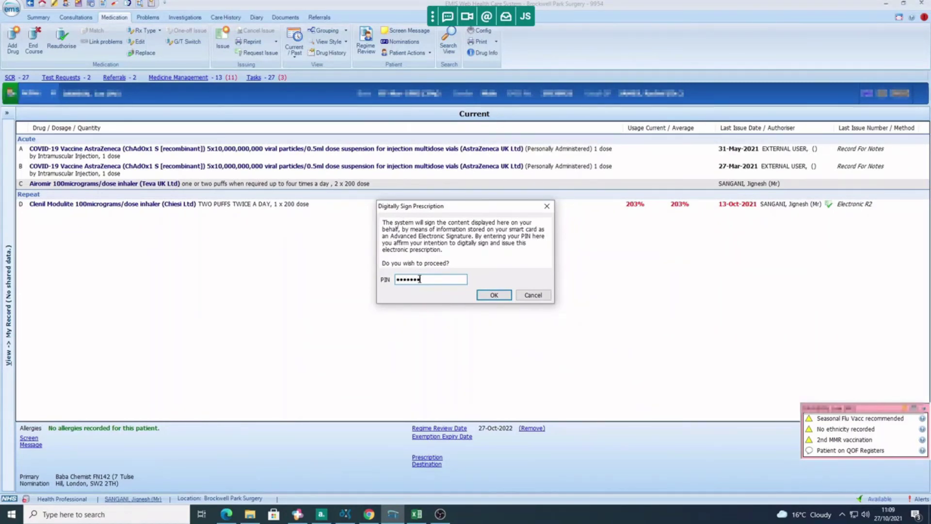
{"action": "left_click", "coordinate": [492, 295]}
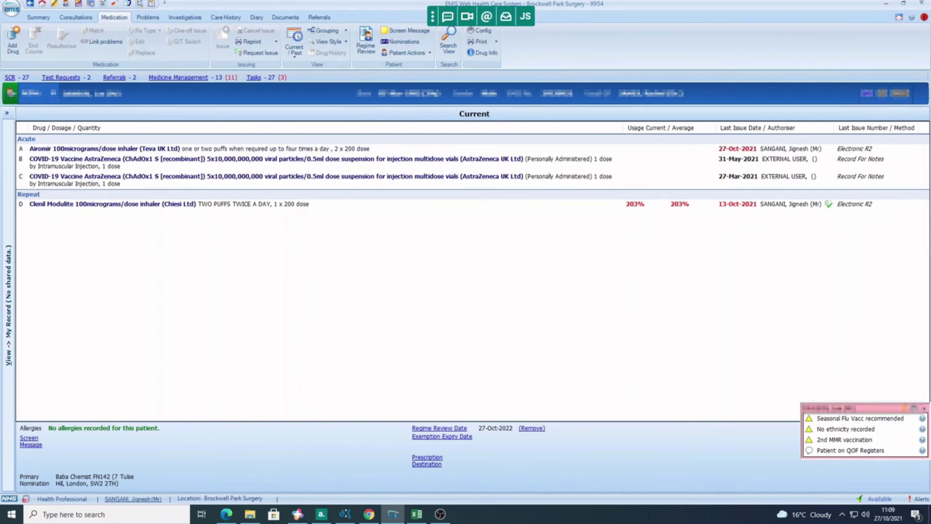
{"action": "key", "text": "alt+Tab"}
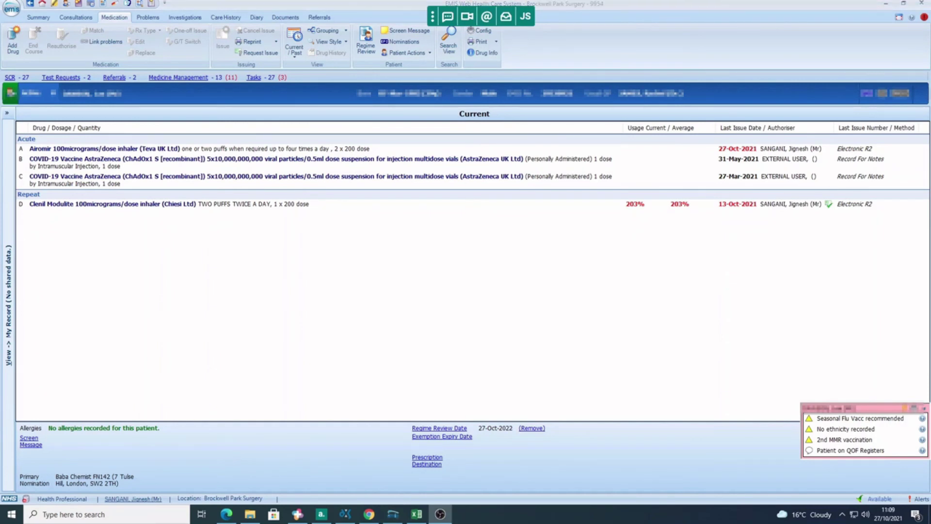